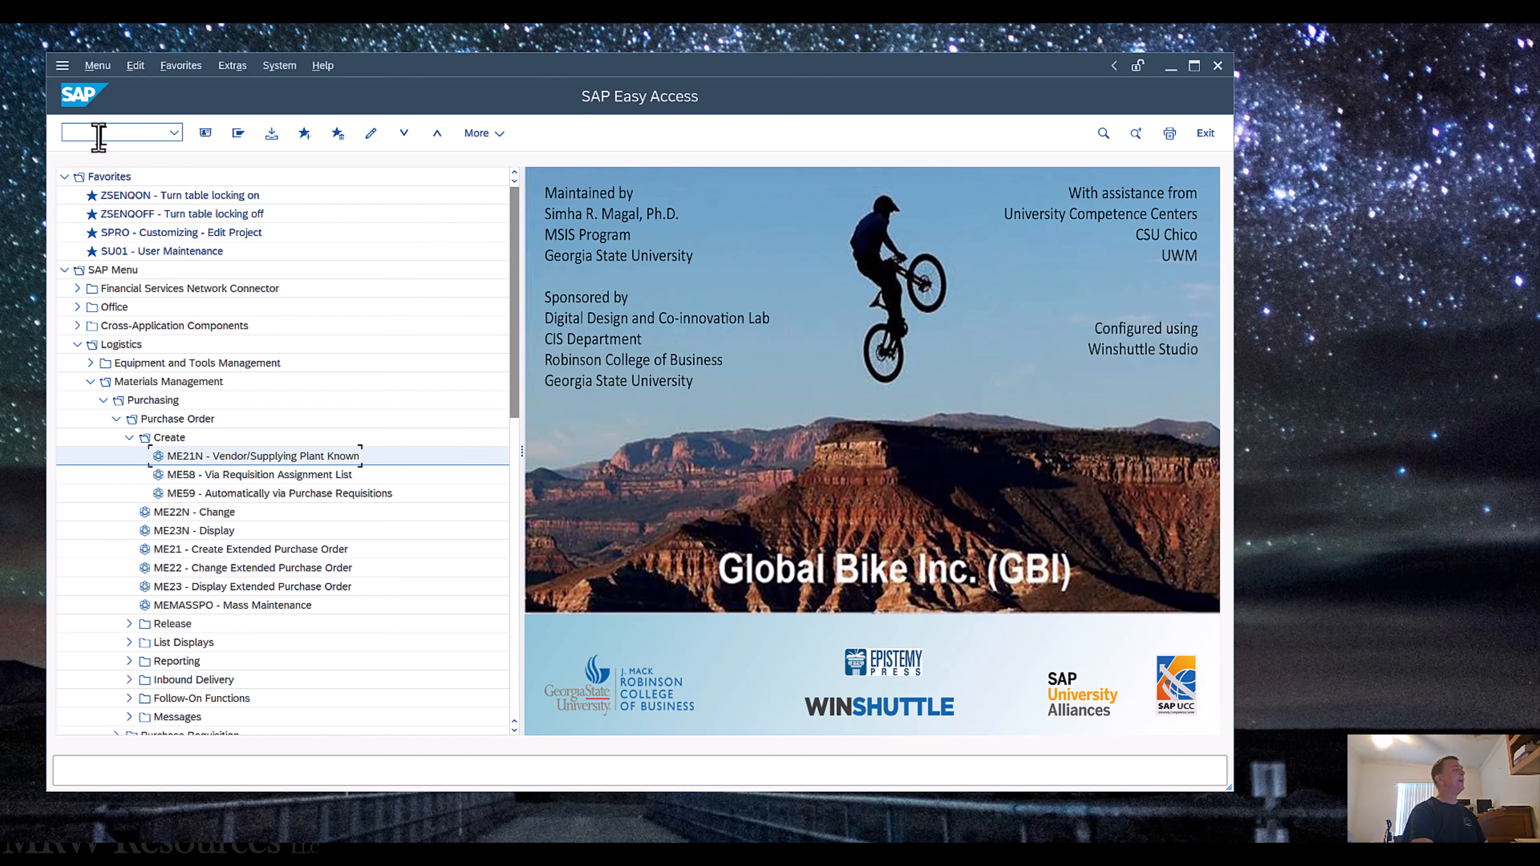
Open the ME21N purchase order creation transaction for a known vendor
text(ME)
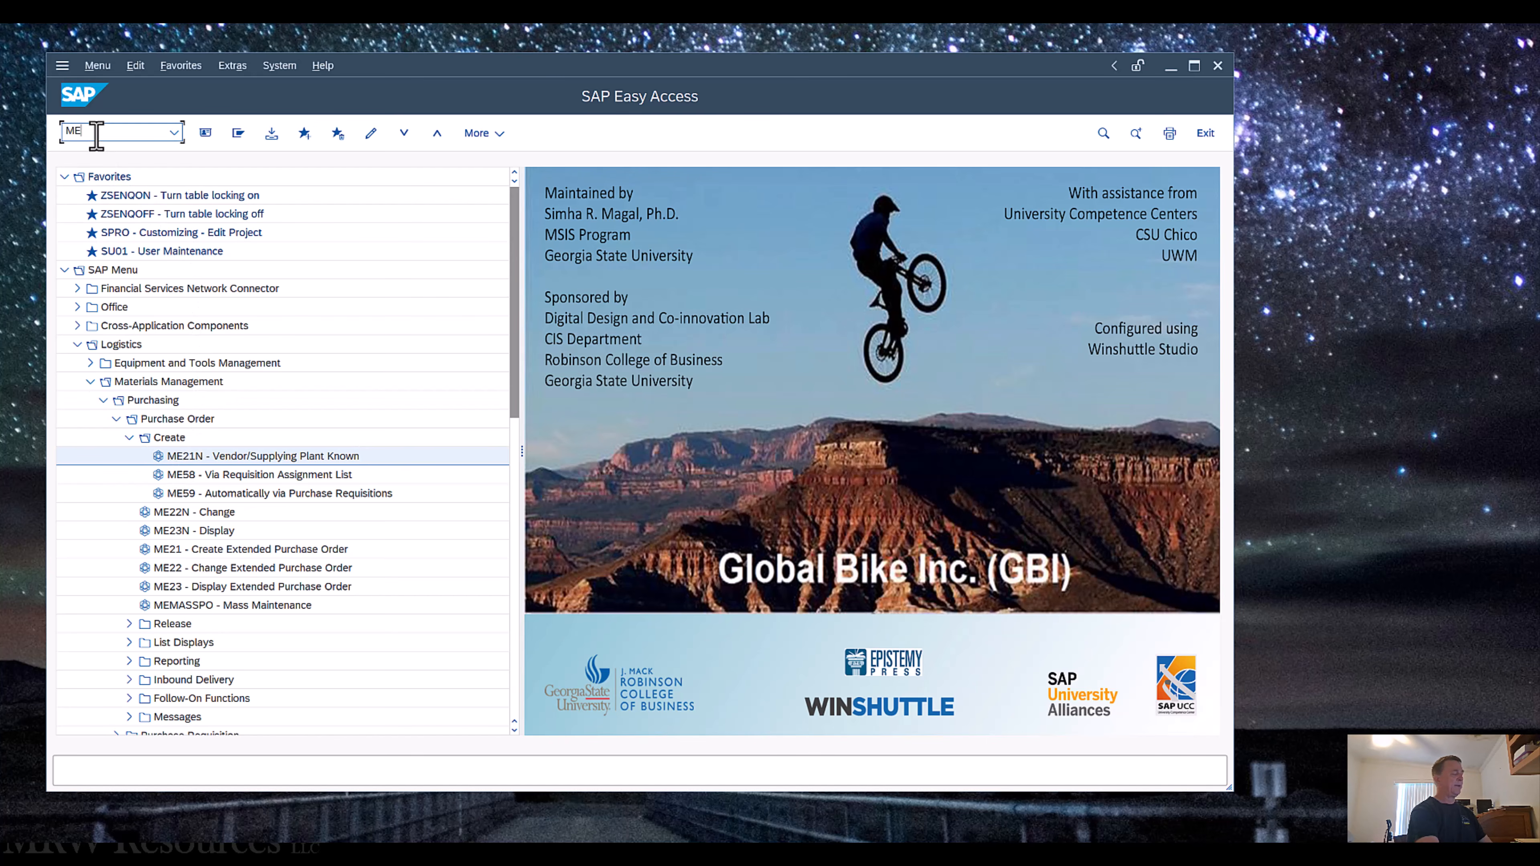
text(21N)
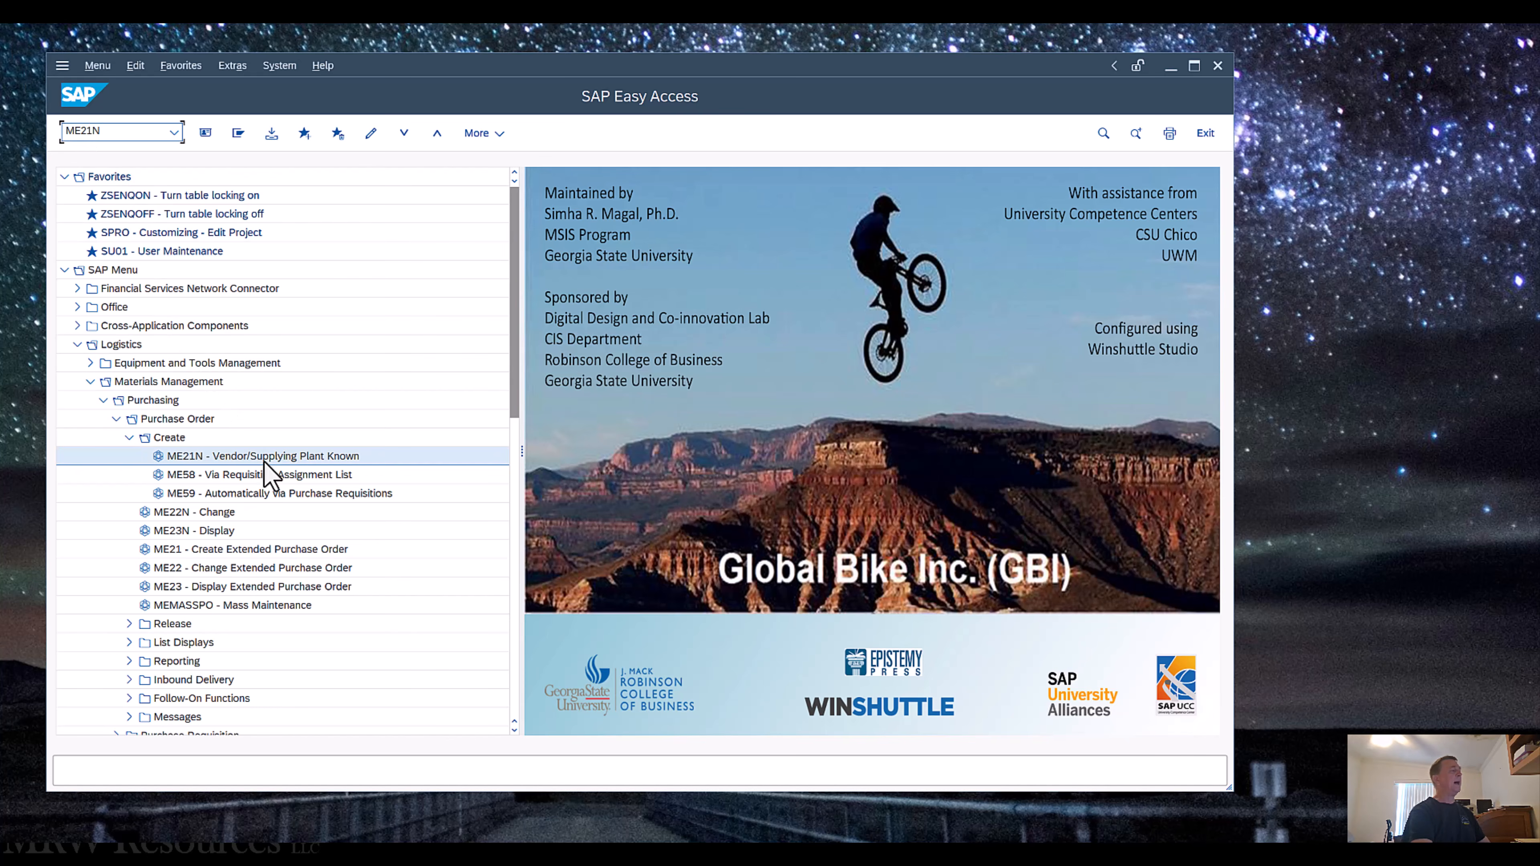
double_click(270, 458)
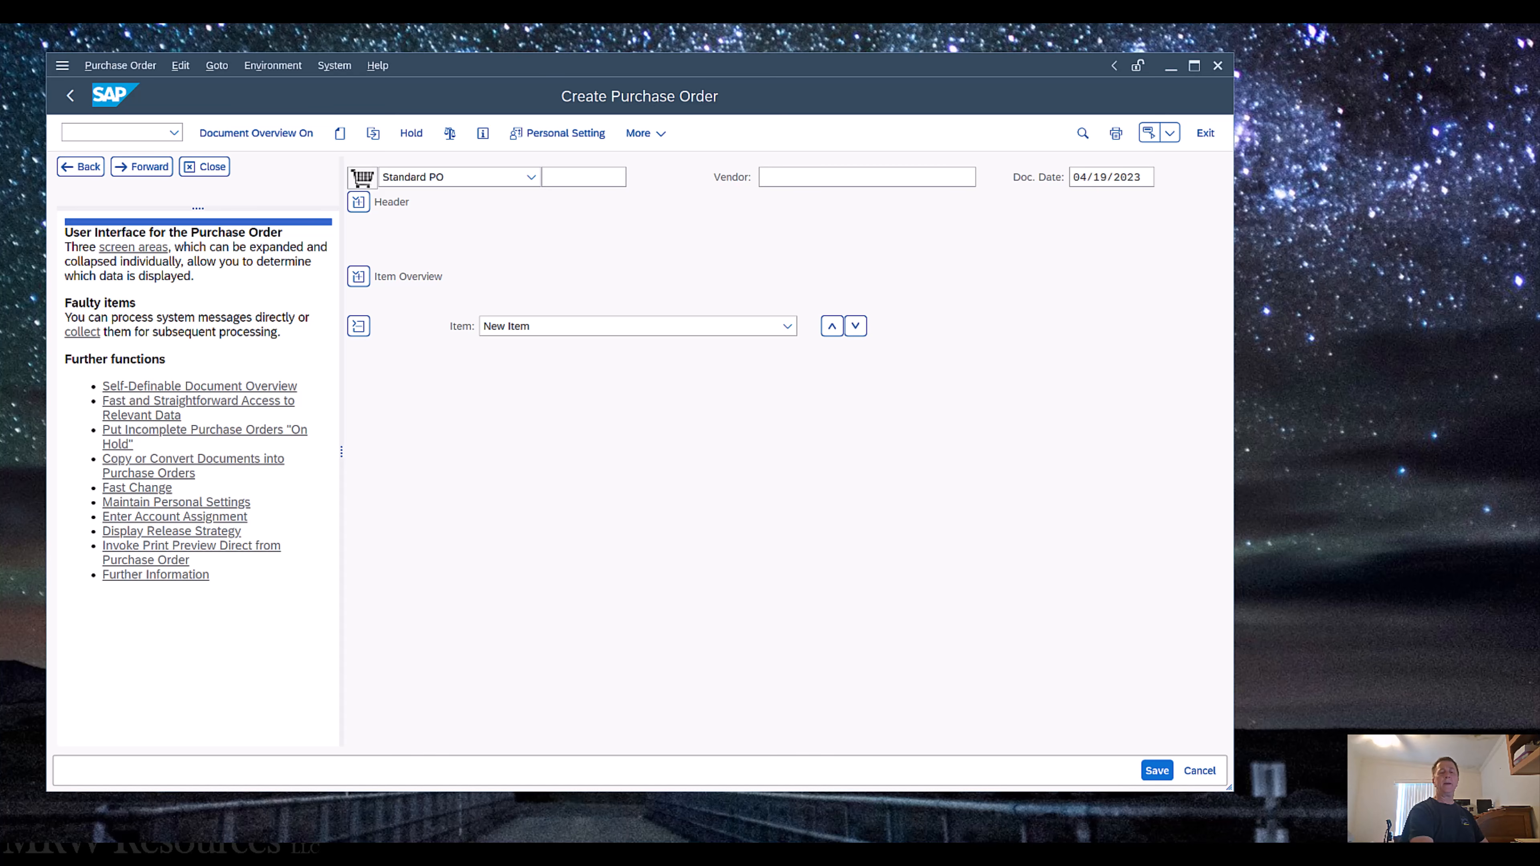
Enter the vendor number of Wenger 27 on the standard PO and expand the header section
click(571, 165)
click(576, 176)
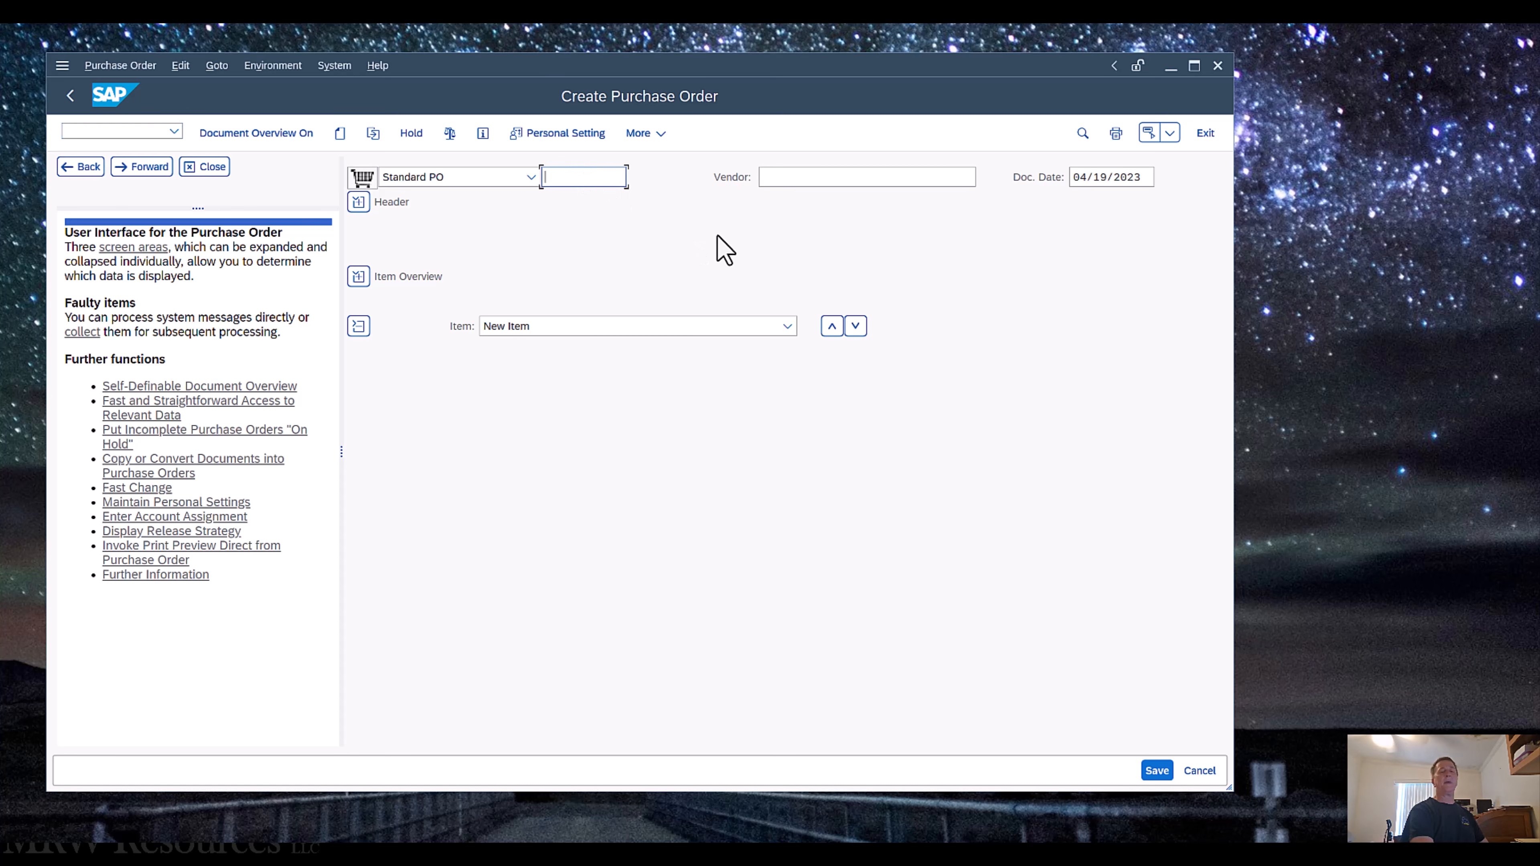
click(769, 182)
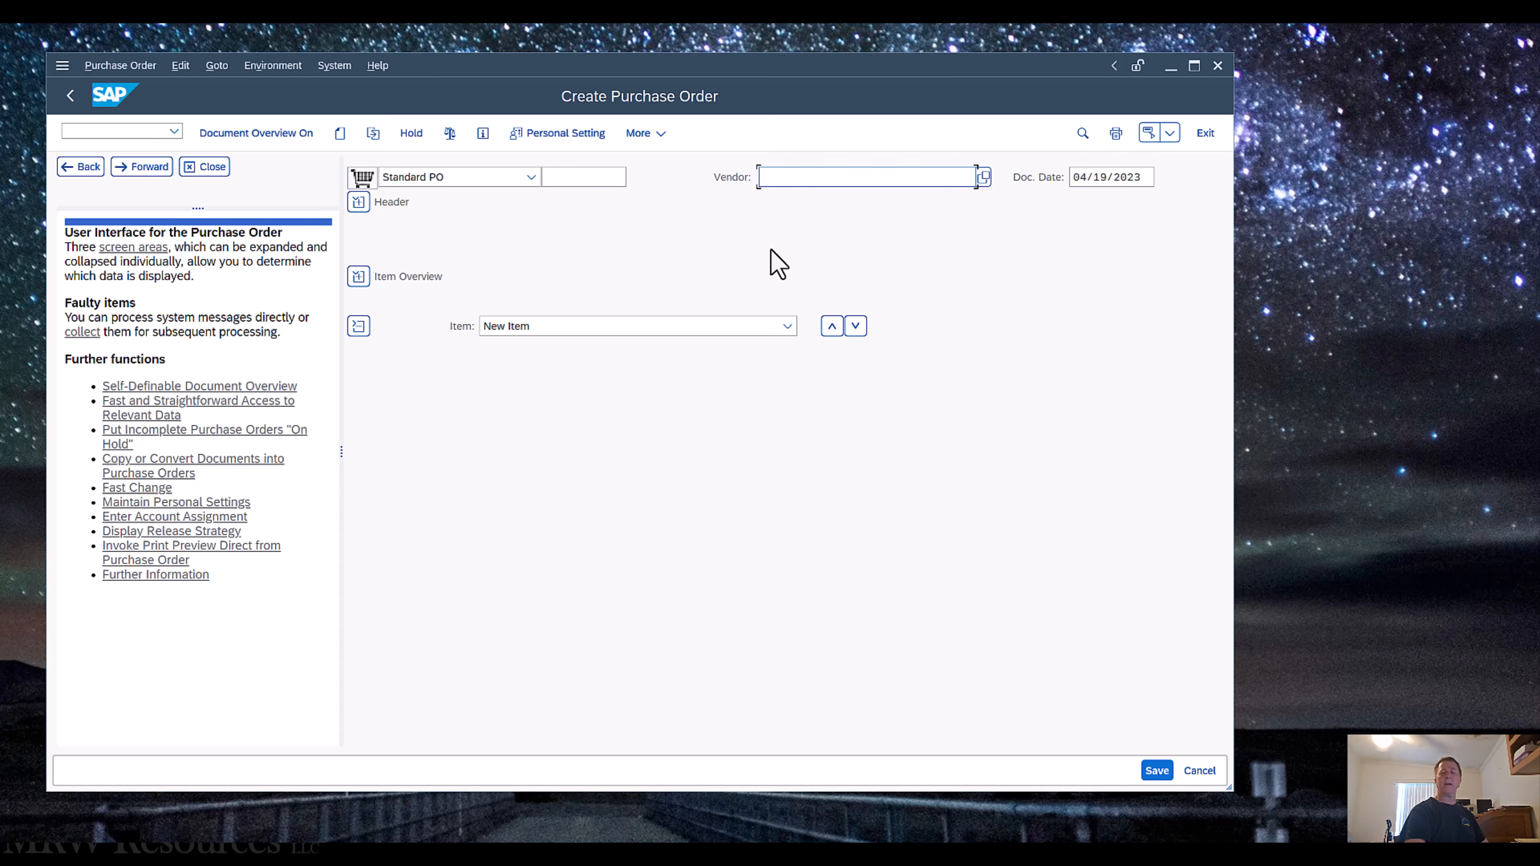
text(114127)
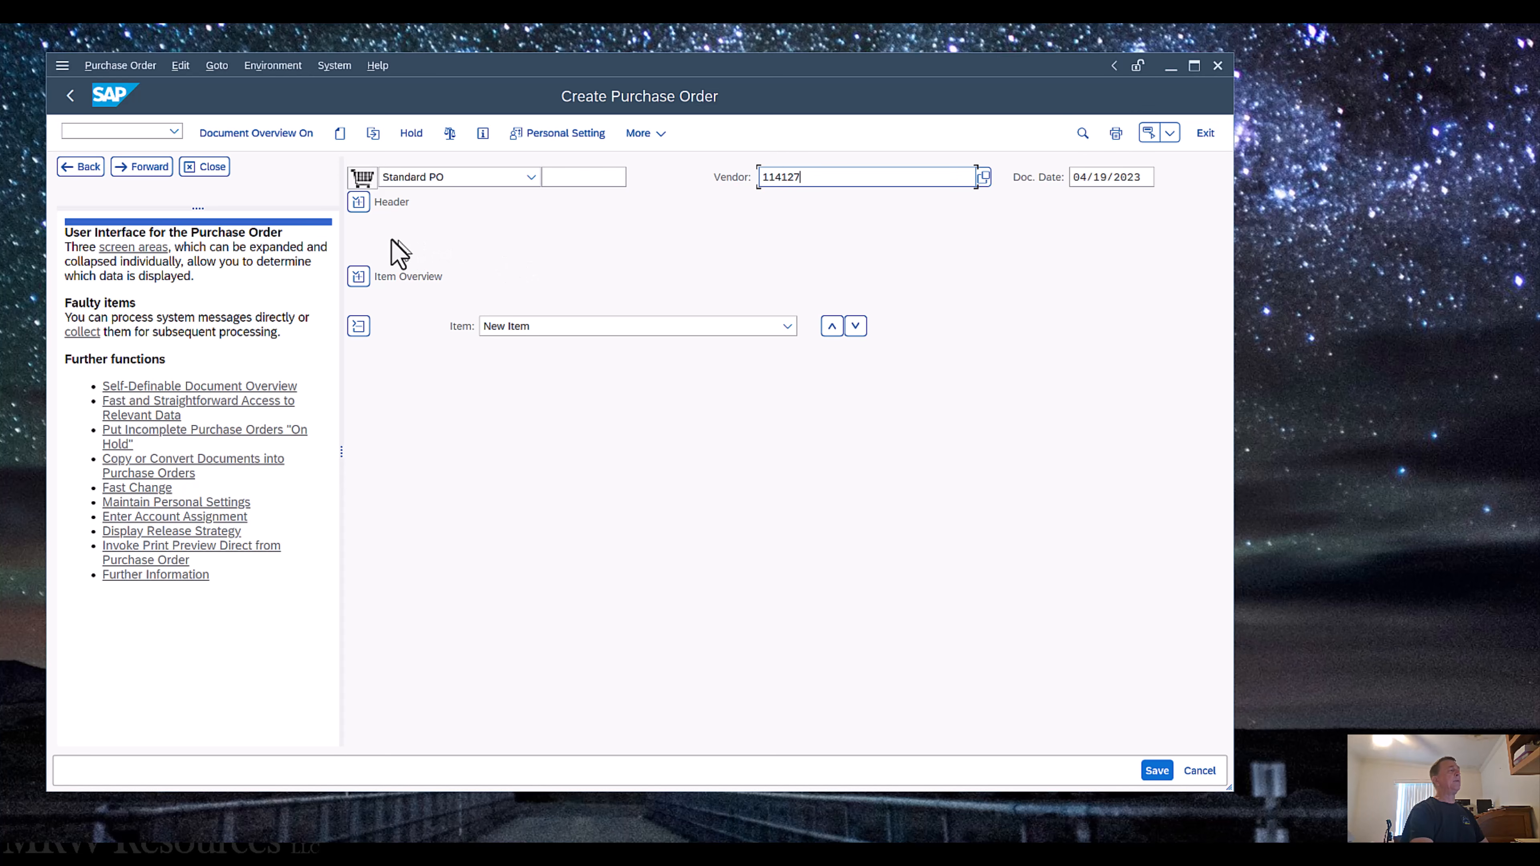
click(357, 206)
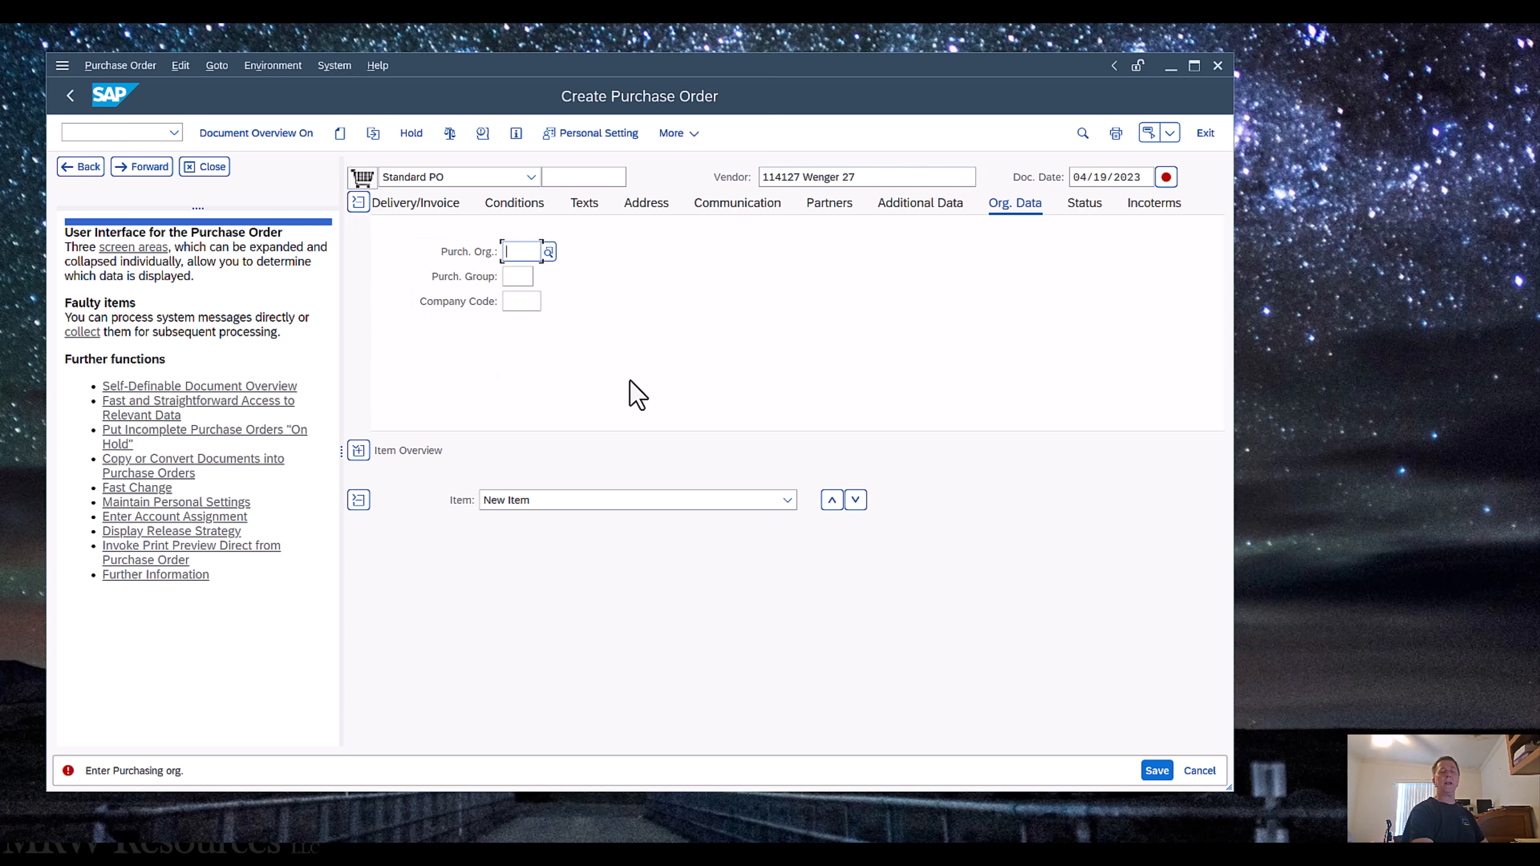
Fill the header's organizational data with purchasing organization US27, purchasing group N27 and company code US27
click(1100, 178)
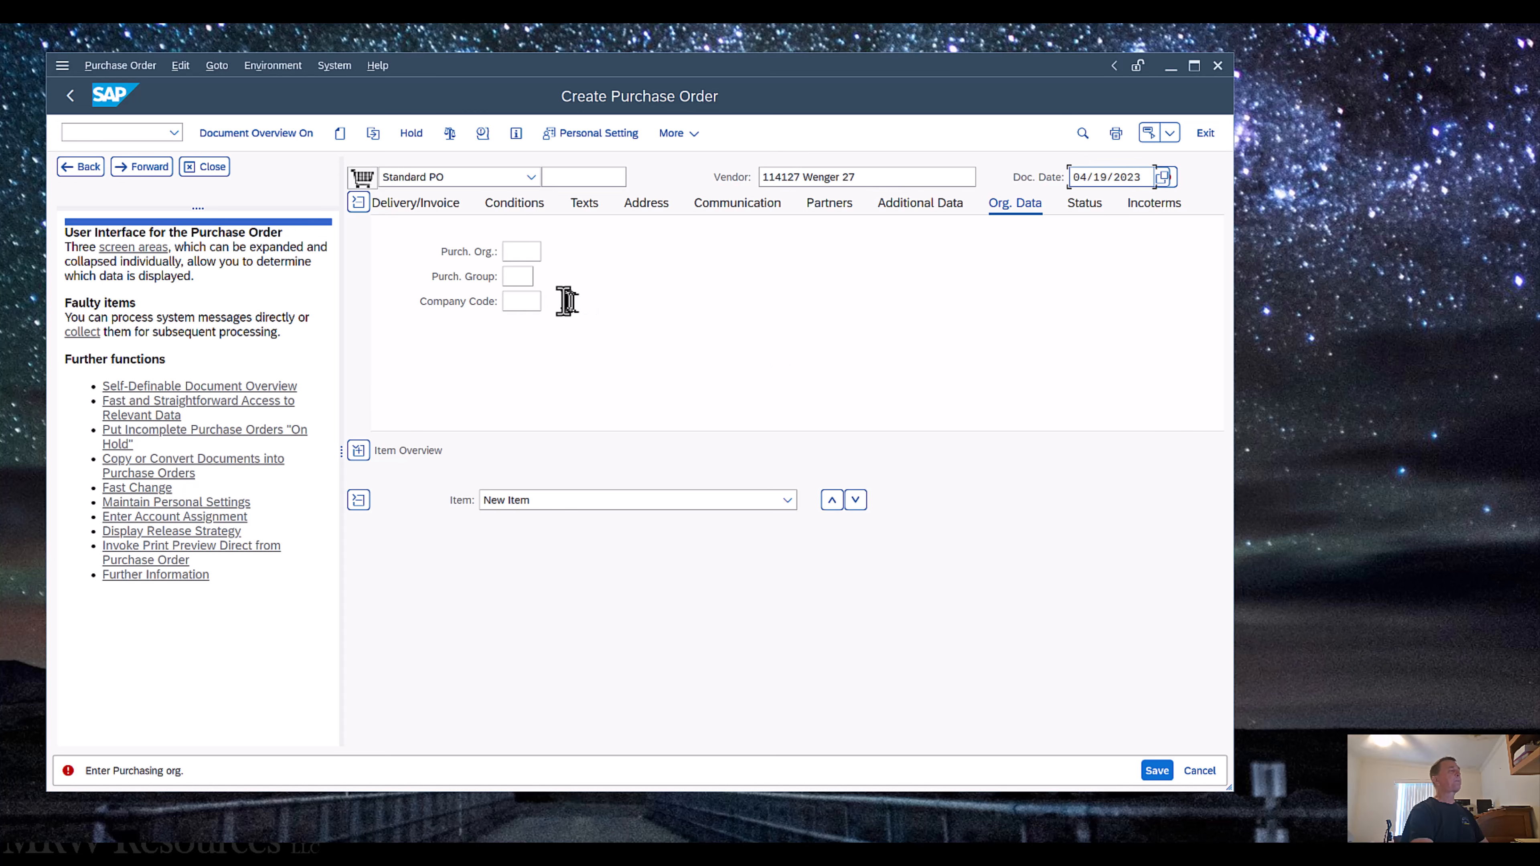
click(517, 253)
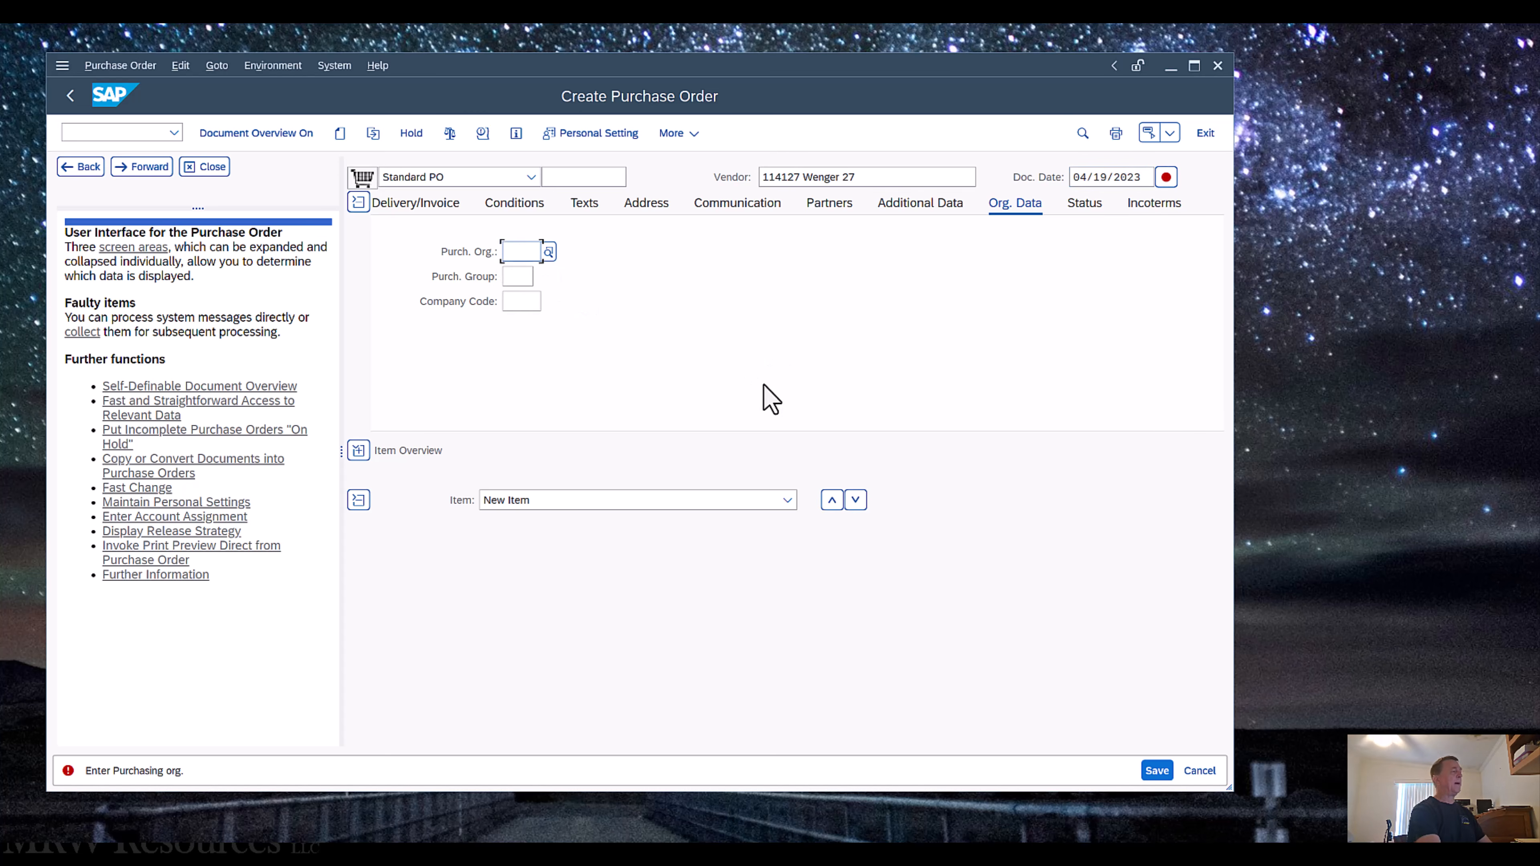
text(US27)
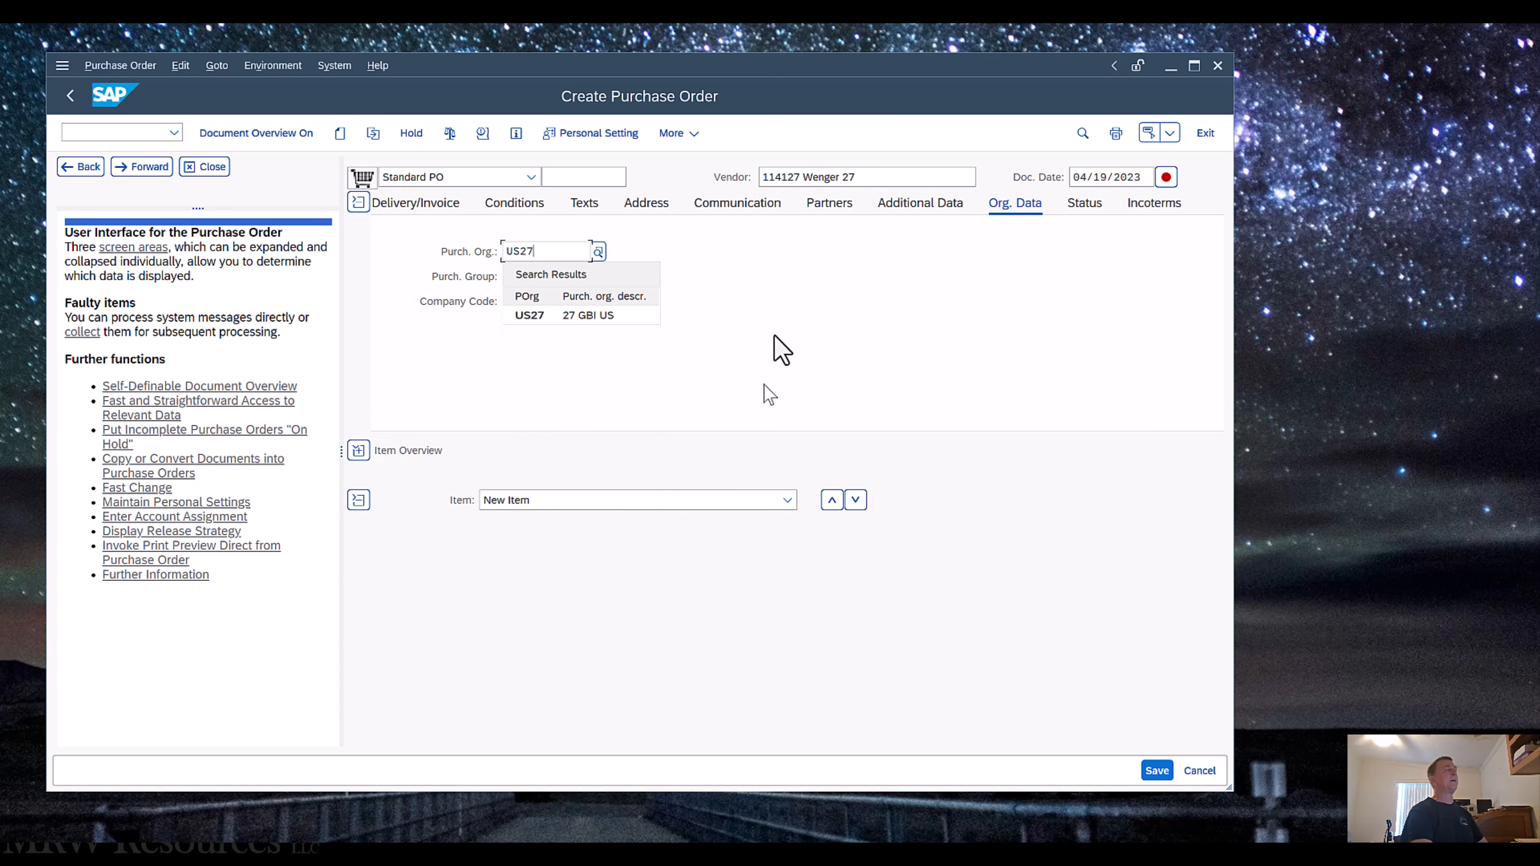
click(745, 283)
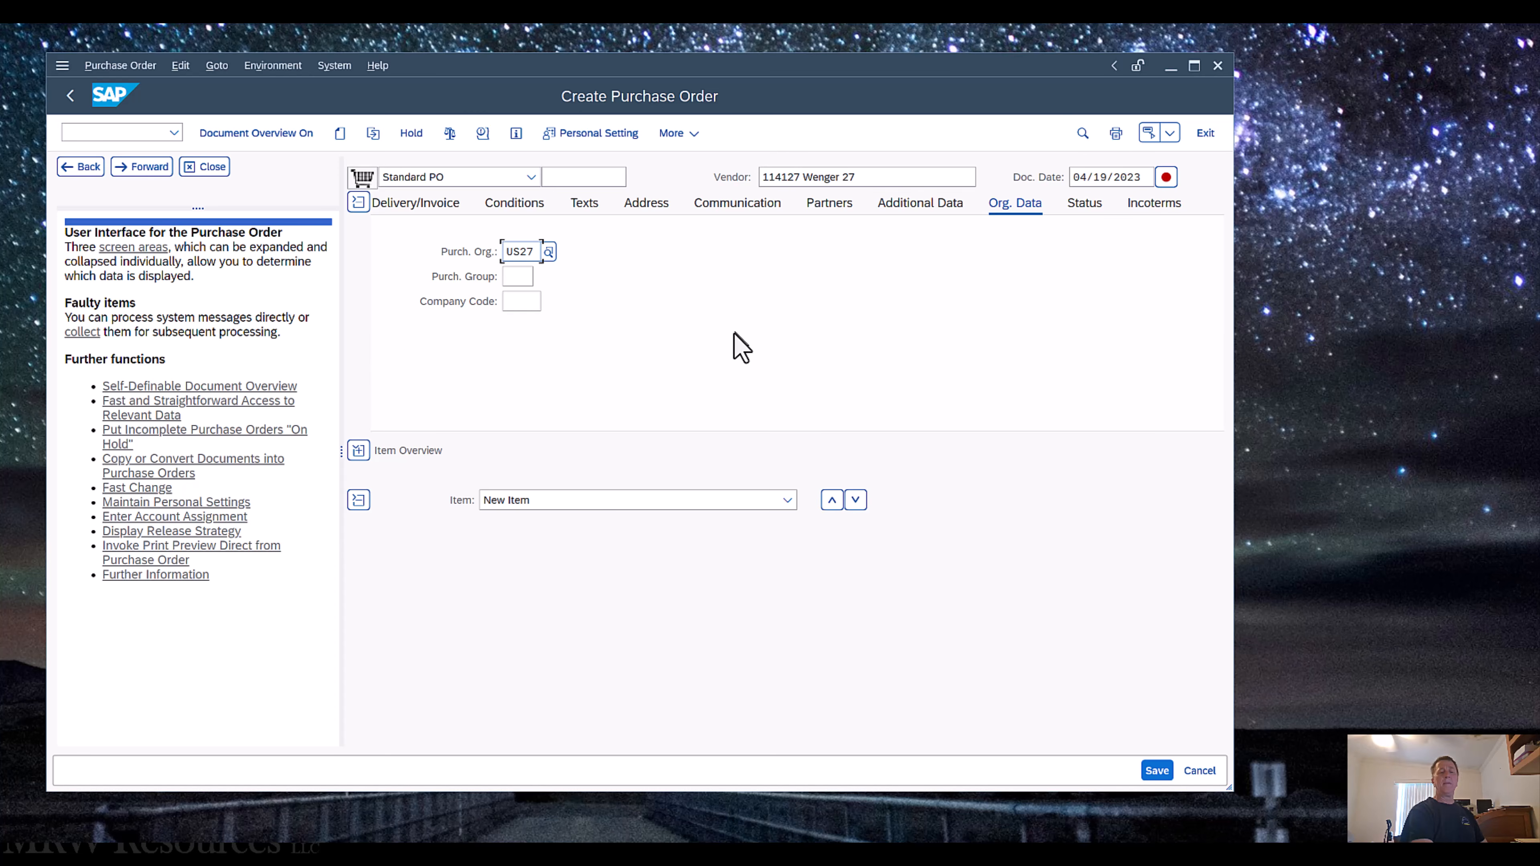
click(512, 276)
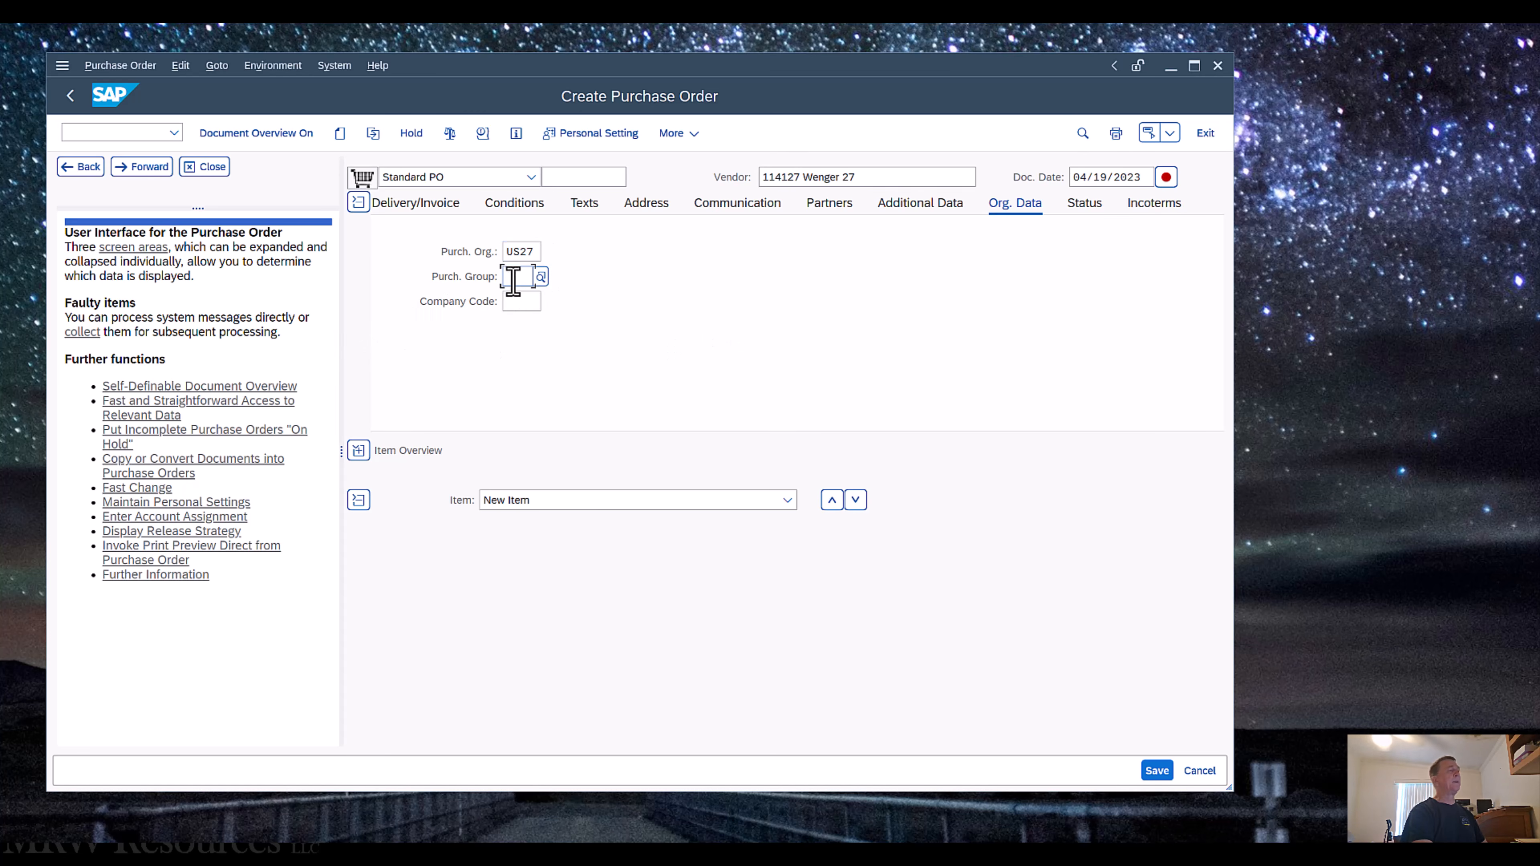
text(N)
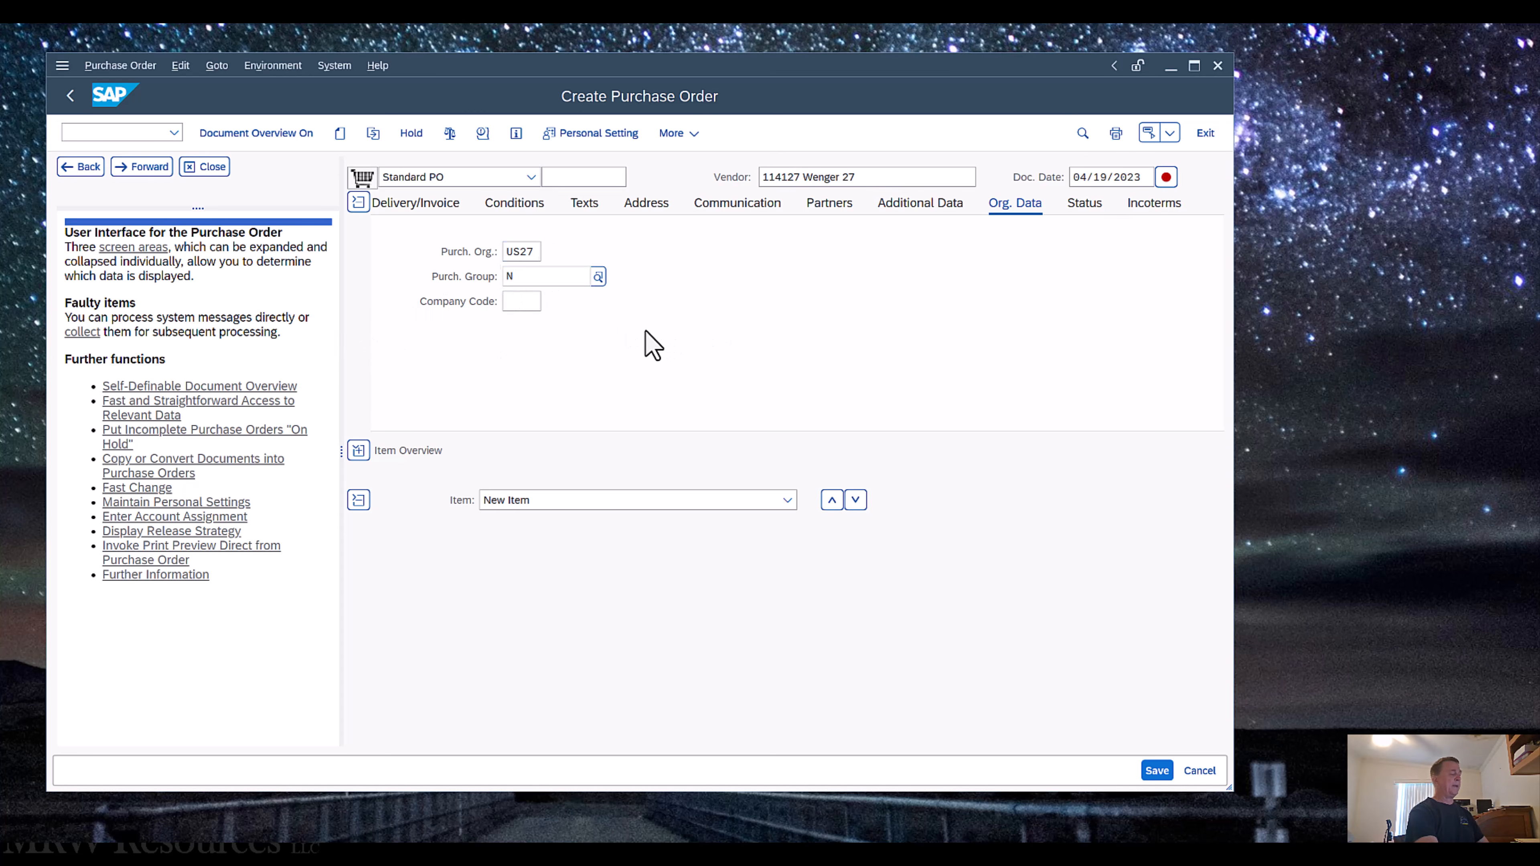
text(27)
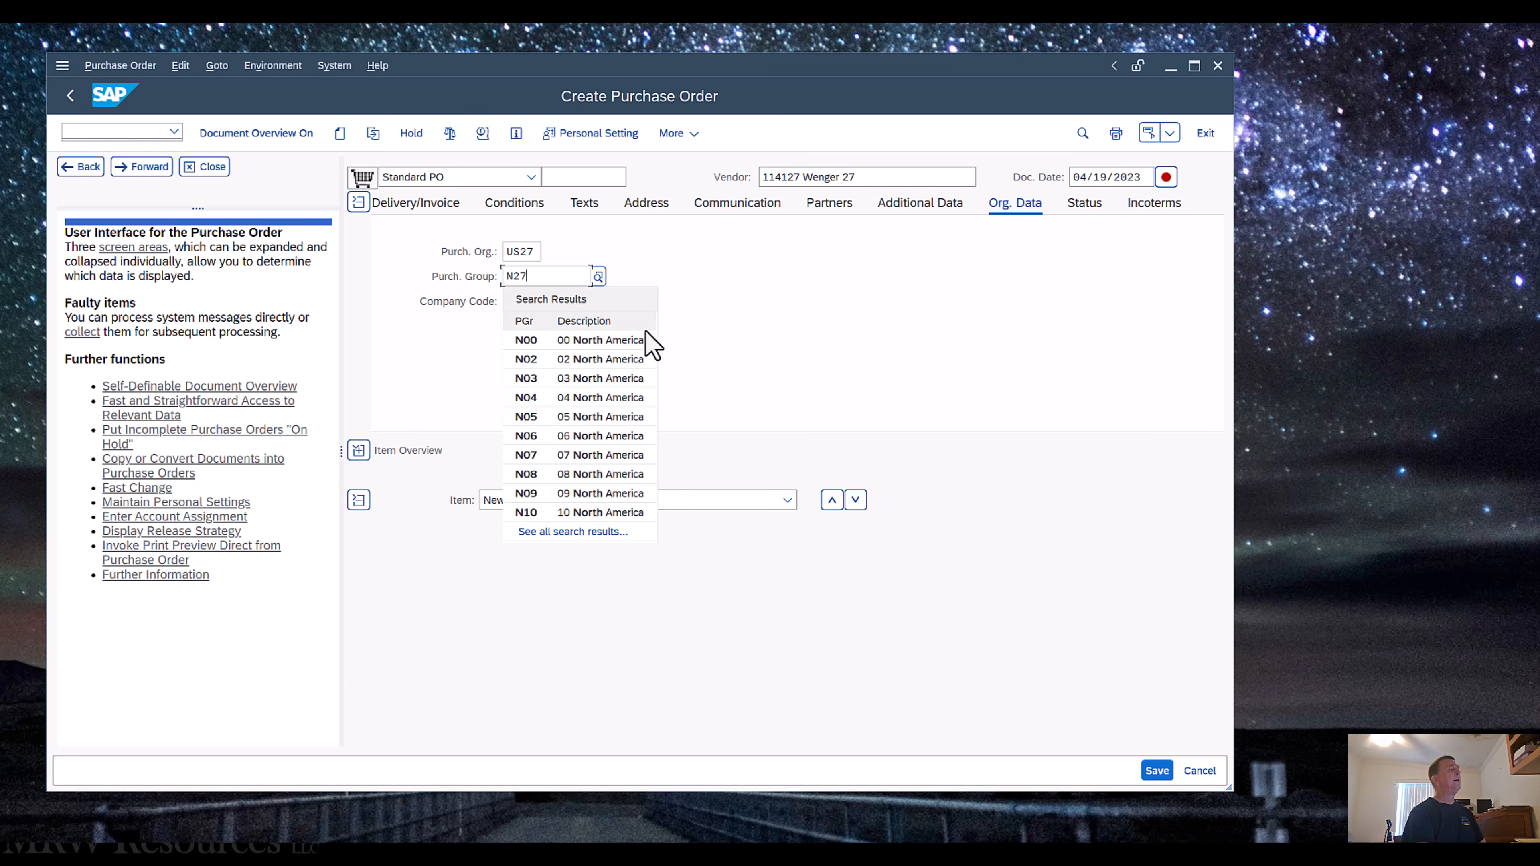
key(Return)
key(Tab)
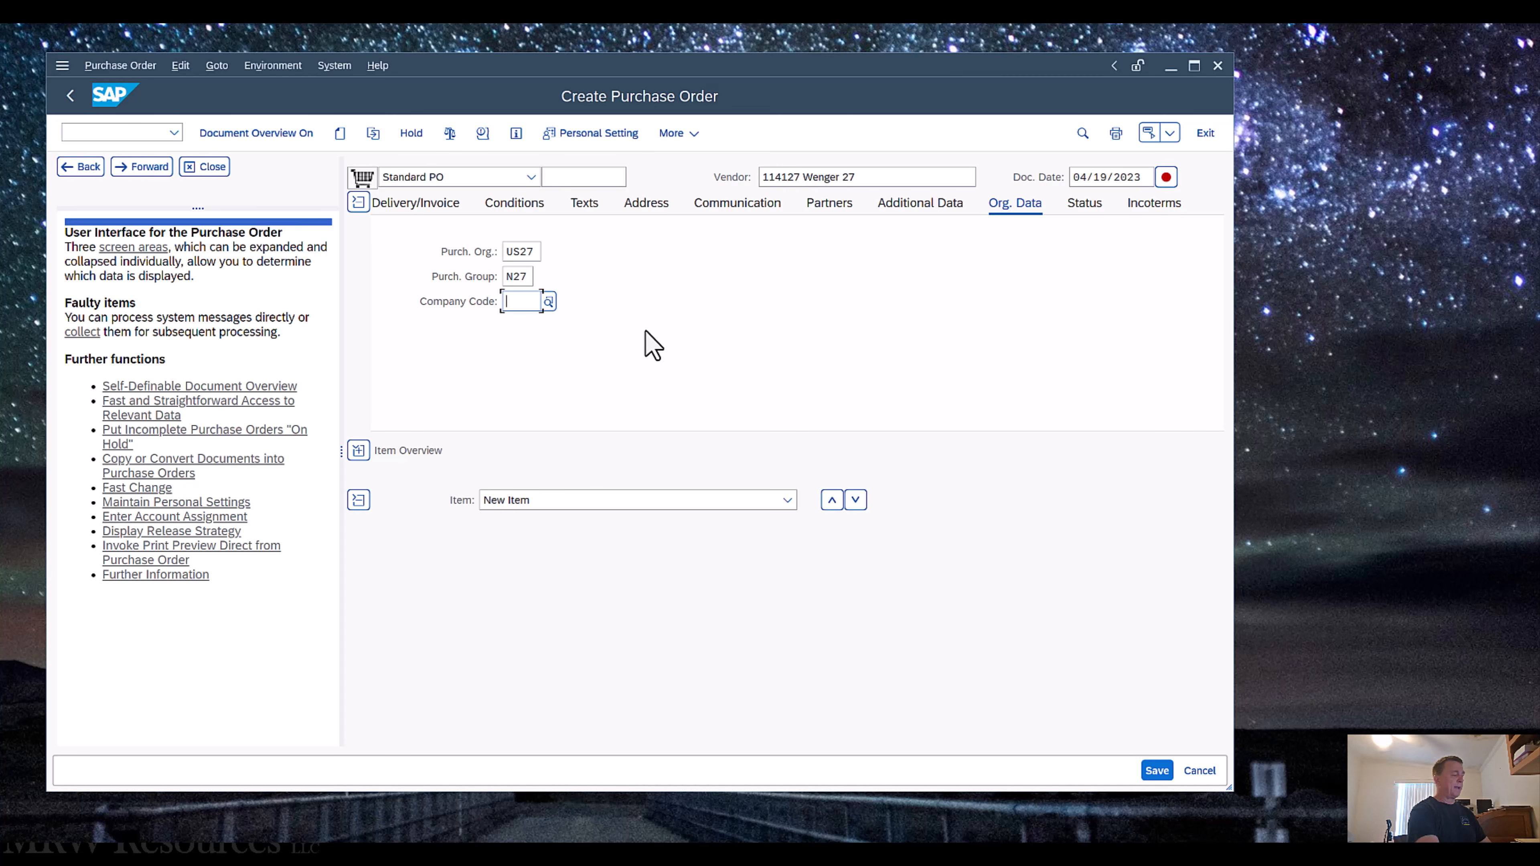
text(US27)
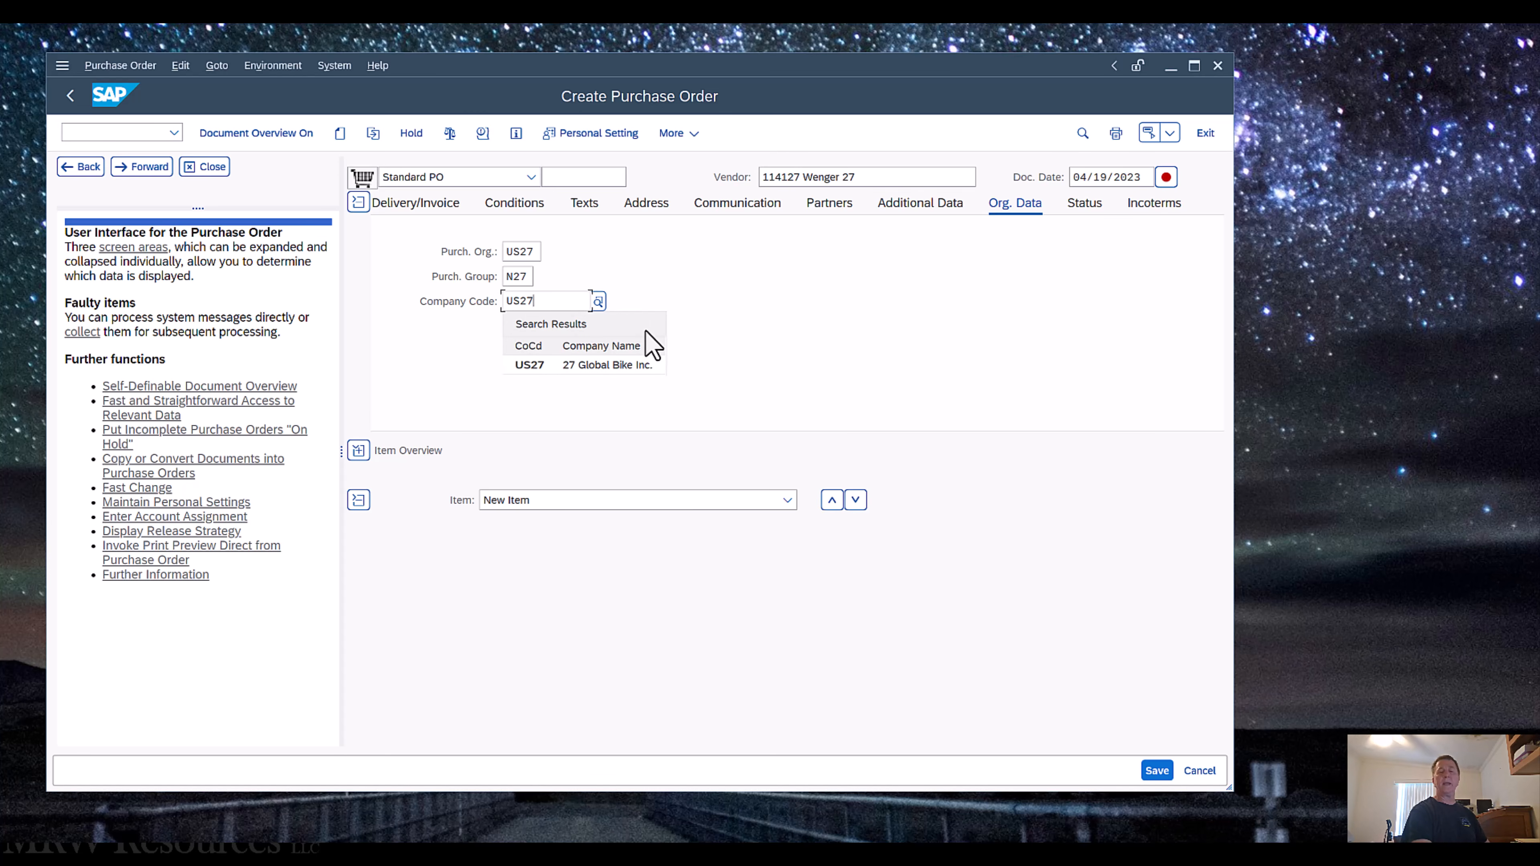
click(904, 395)
key(Return)
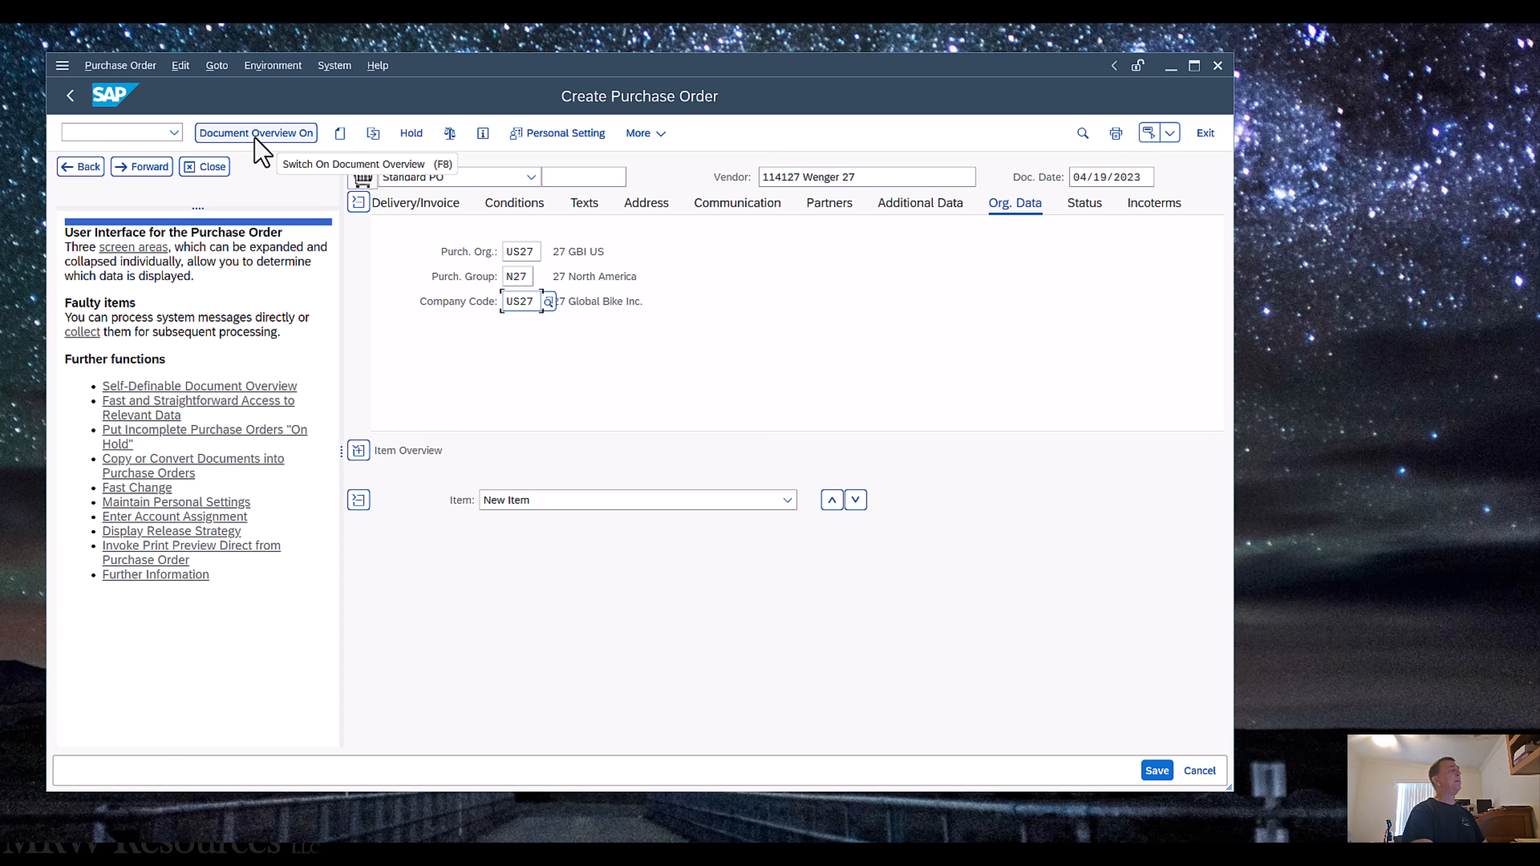
Switch on the document overview, enlarge its area and list my purchase requisitions in it
click(261, 152)
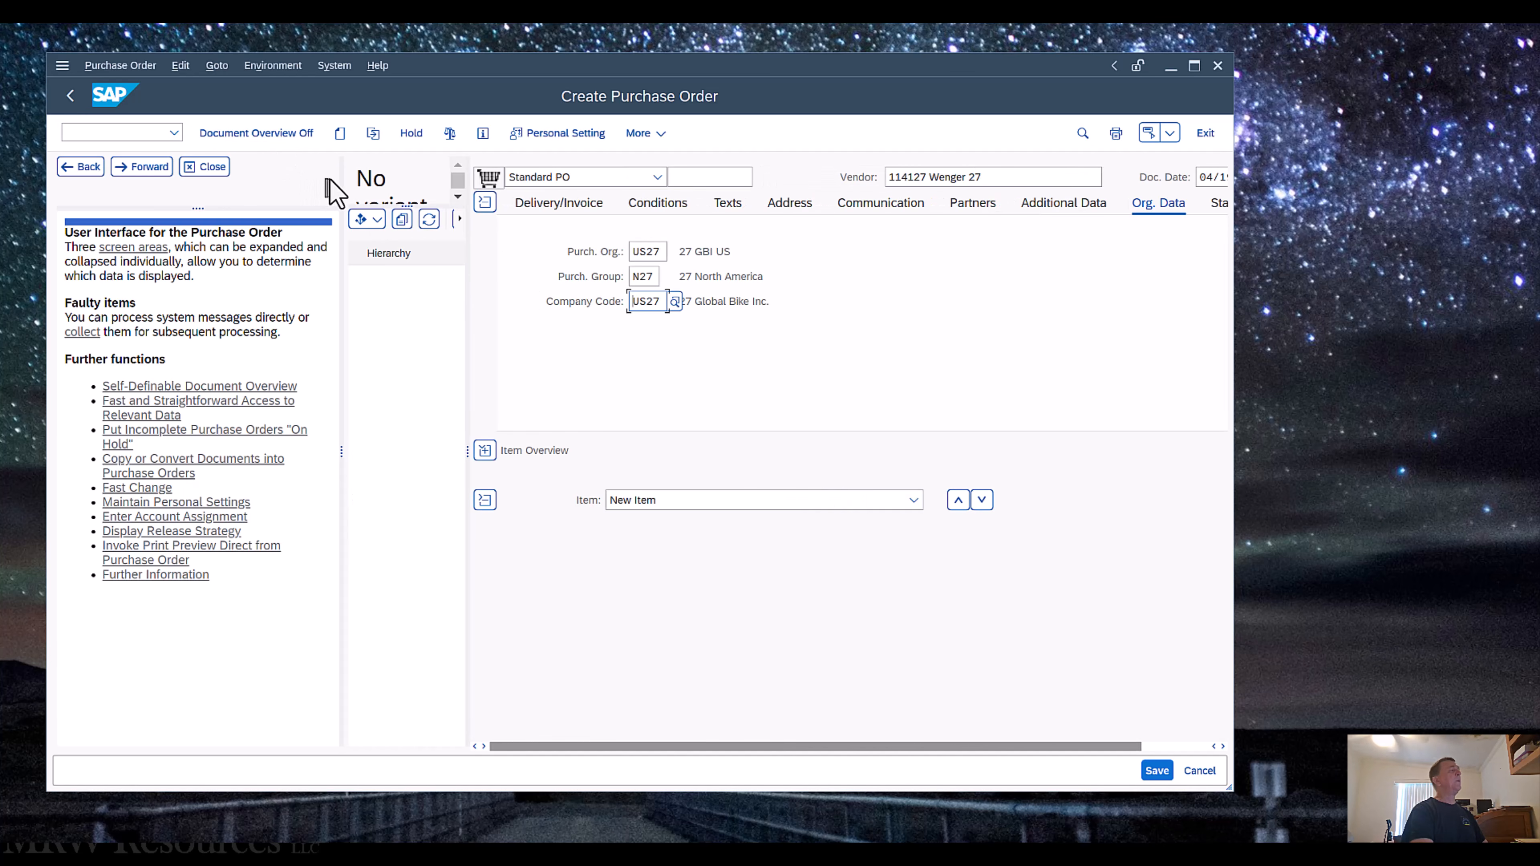
click(467, 255)
drag(482, 256, 565, 263)
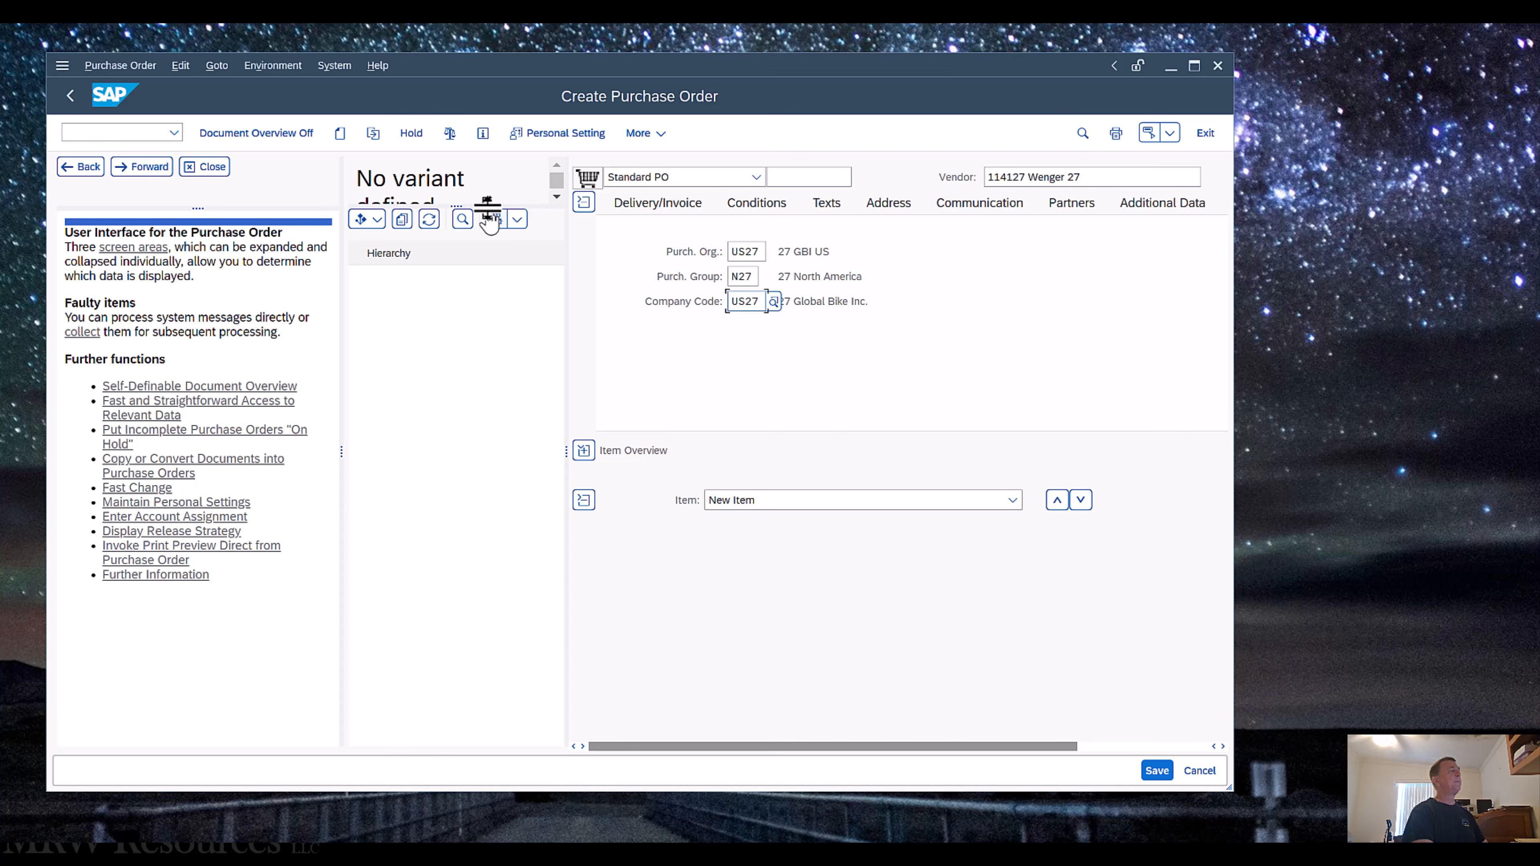
mouse_move(489, 205)
mouse_down()
mouse_move(495, 244)
mouse_move(476, 245)
mouse_move(470, 302)
mouse_up()
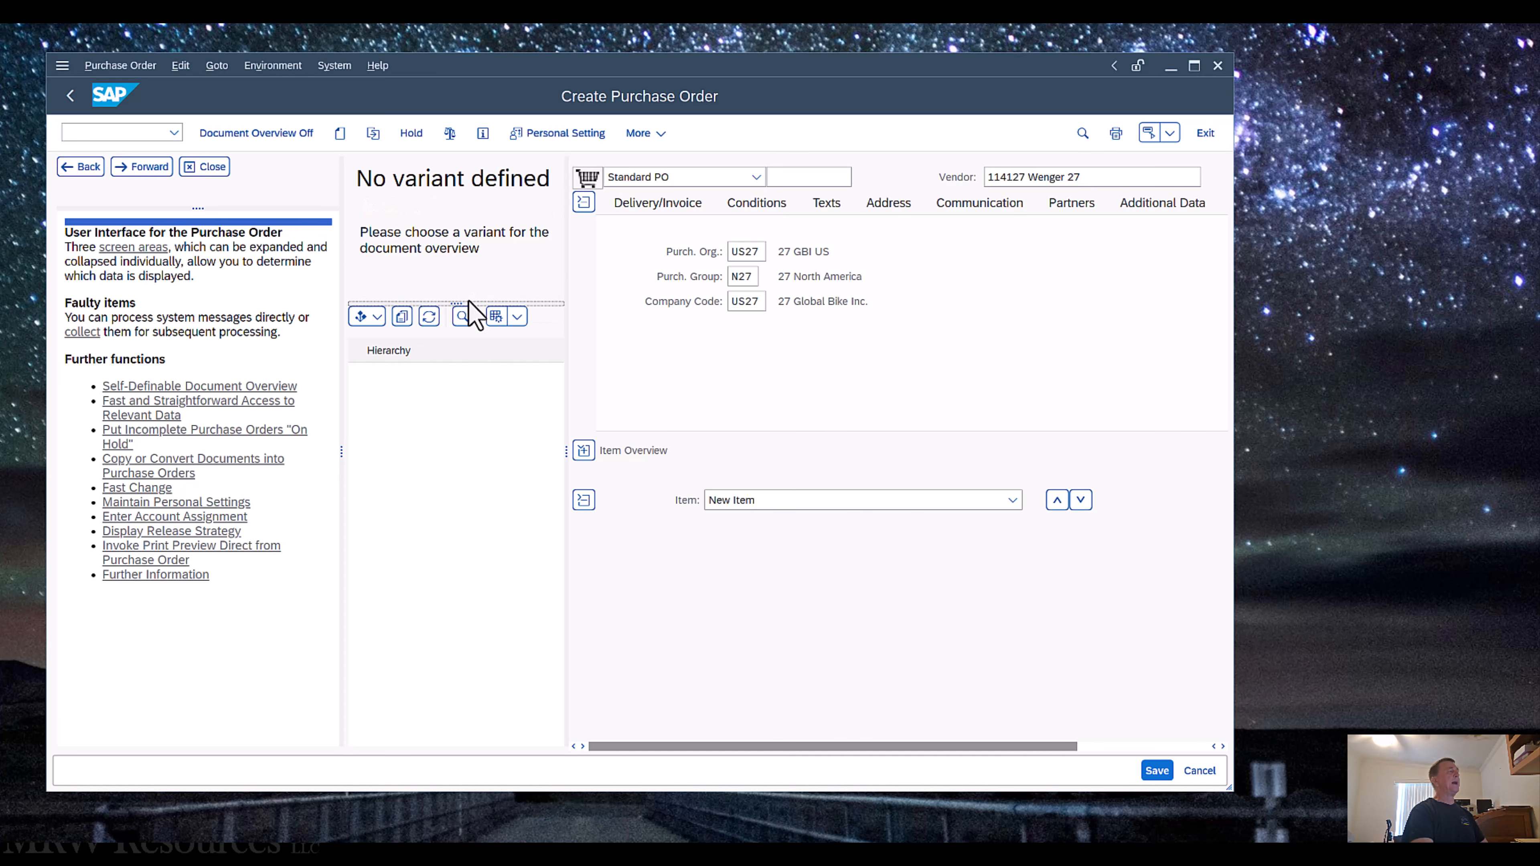
drag(459, 283, 459, 258)
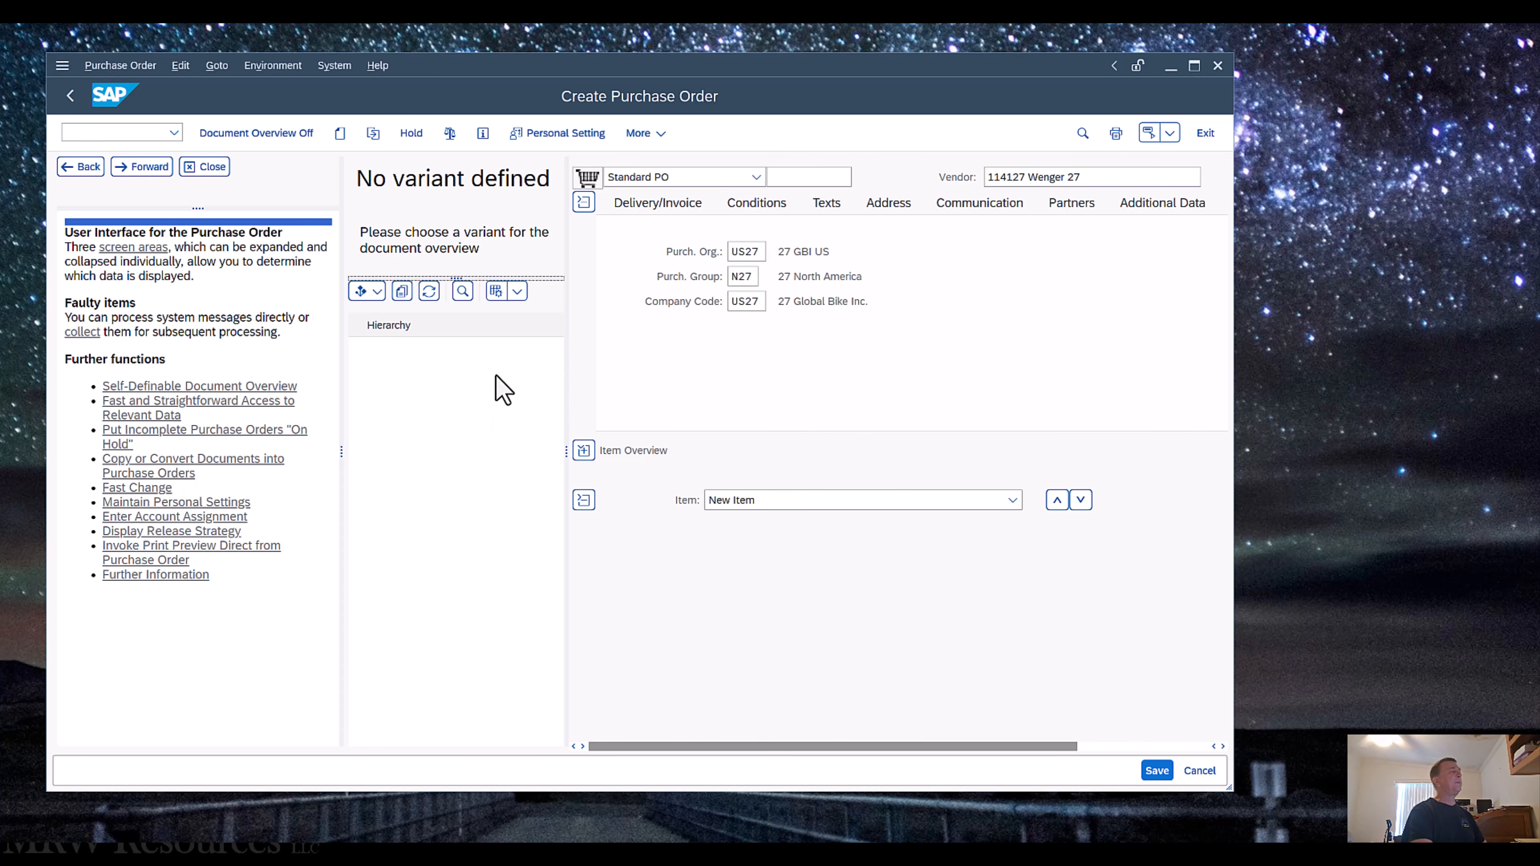
click(376, 293)
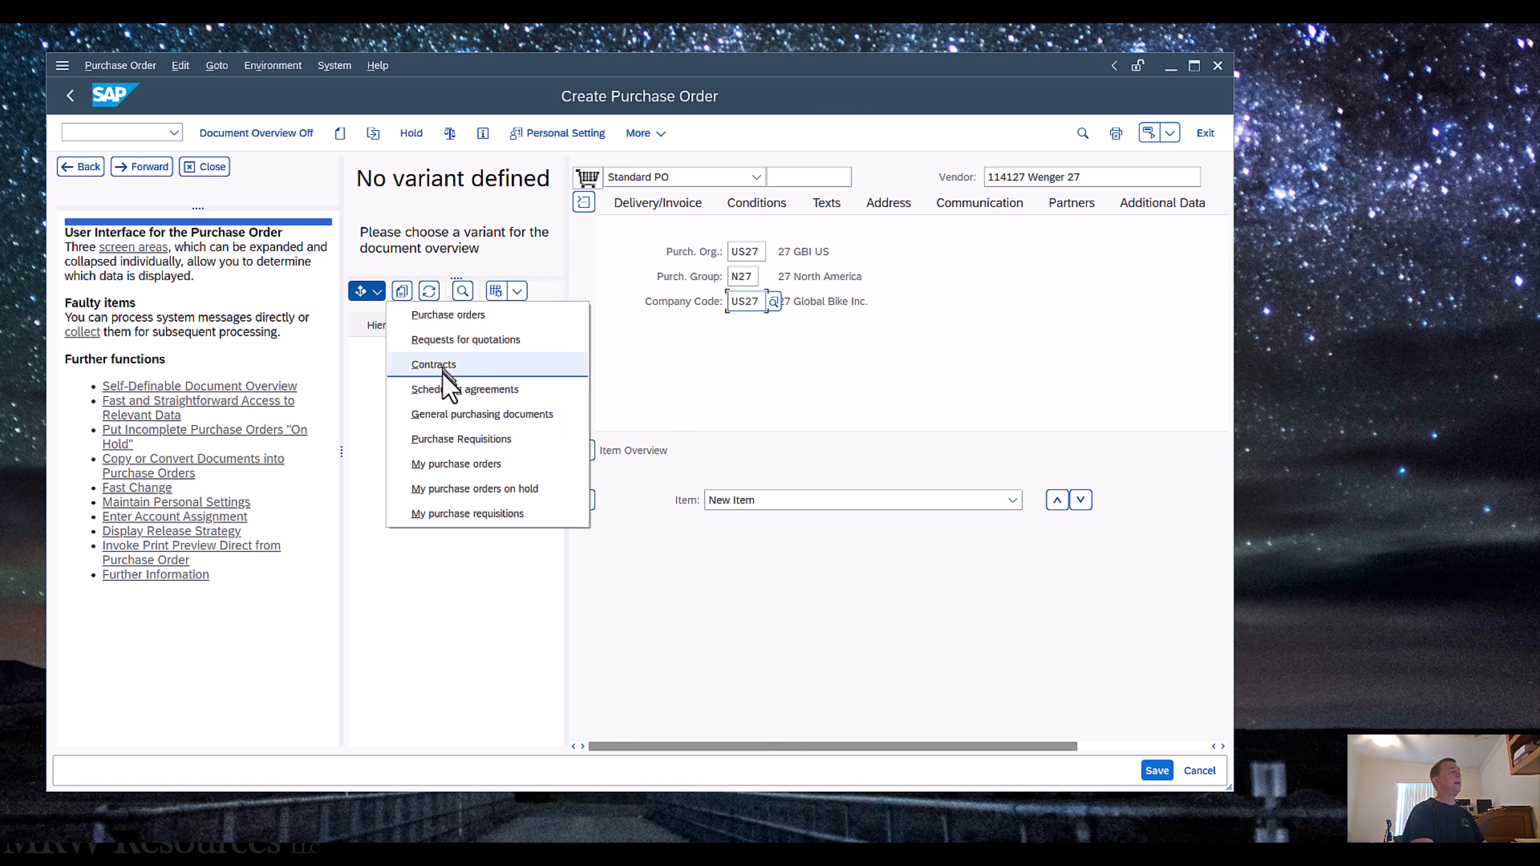
click(468, 515)
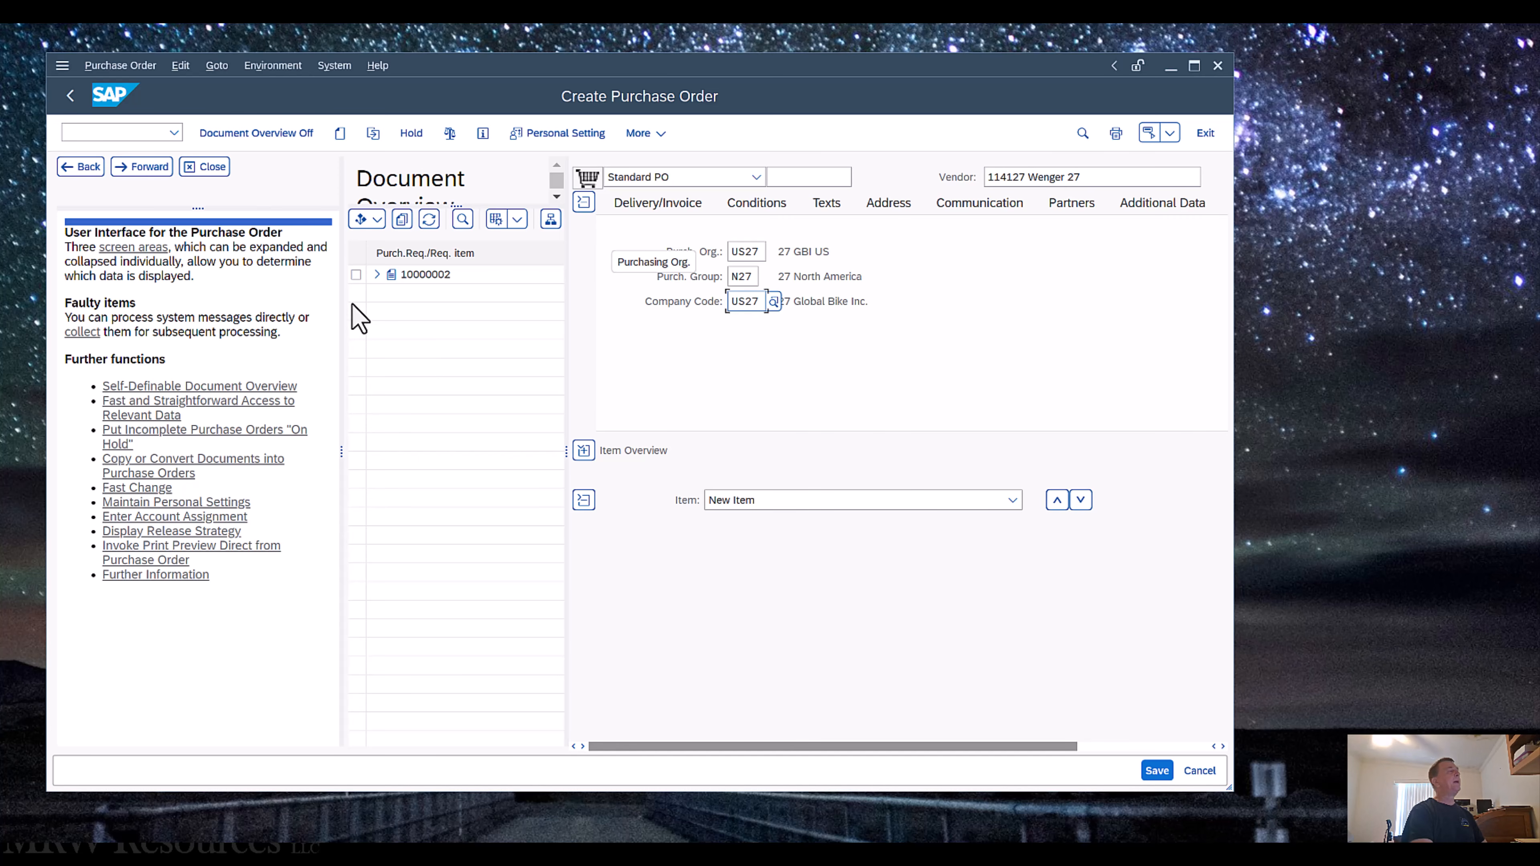
Adopt the listed purchase requisition into the purchase order and review the messages on its delivery schedule line
click(353, 278)
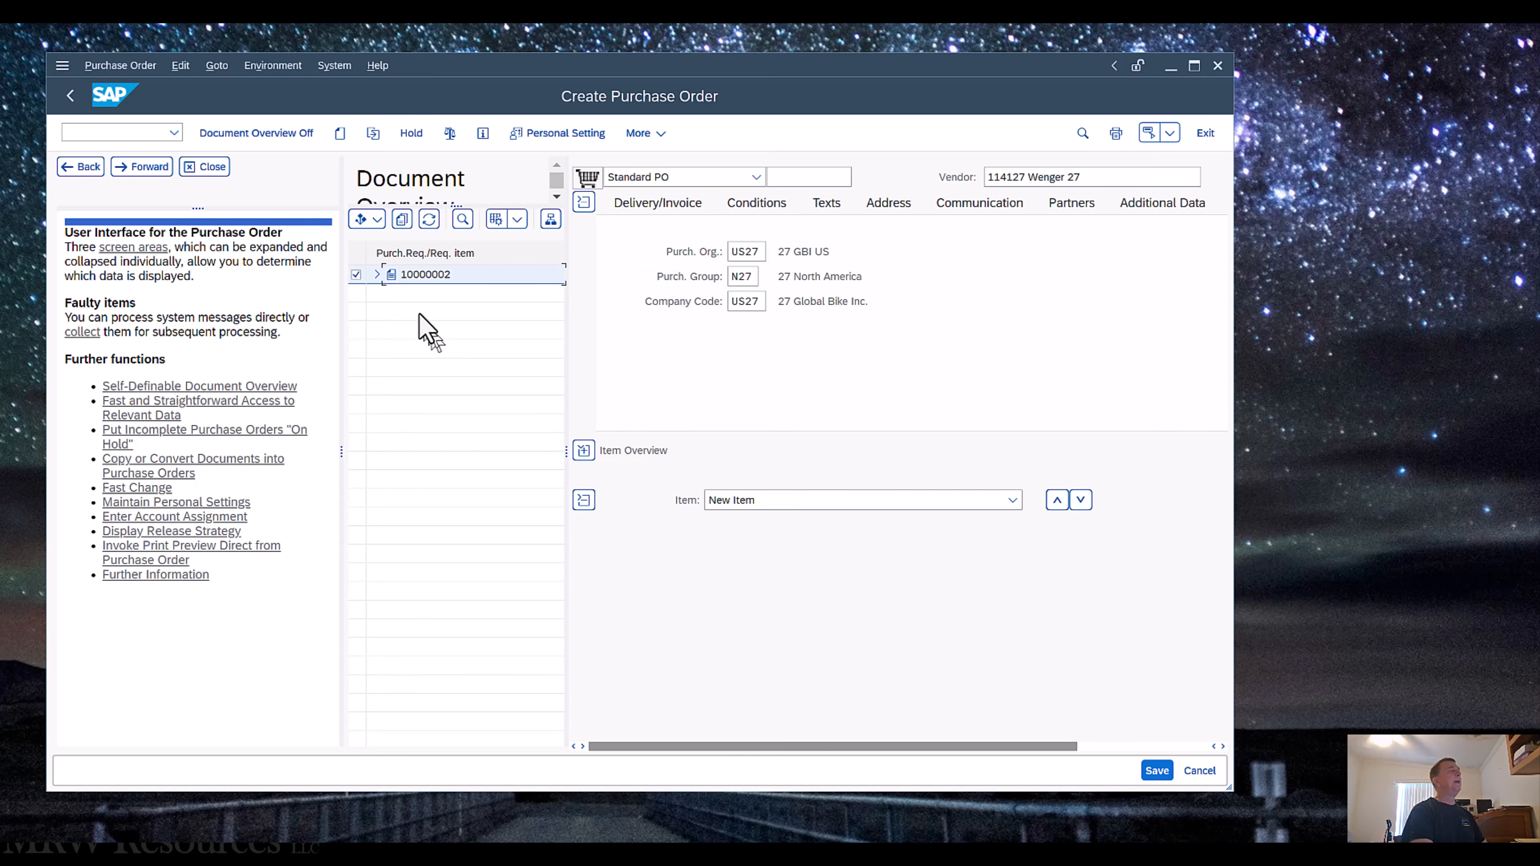
click(402, 228)
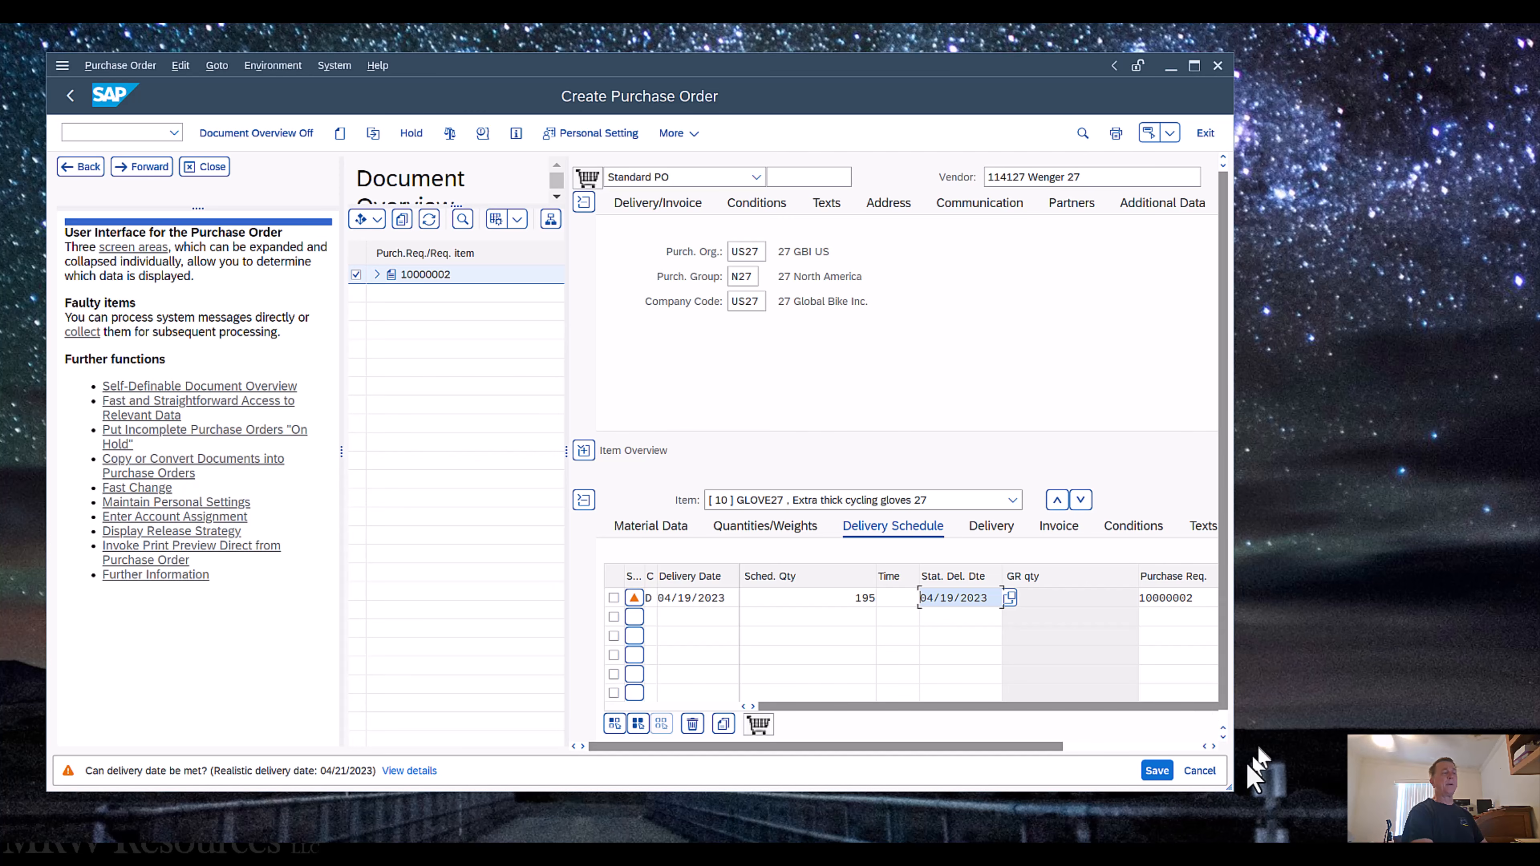
drag(1225, 792, 1436, 797)
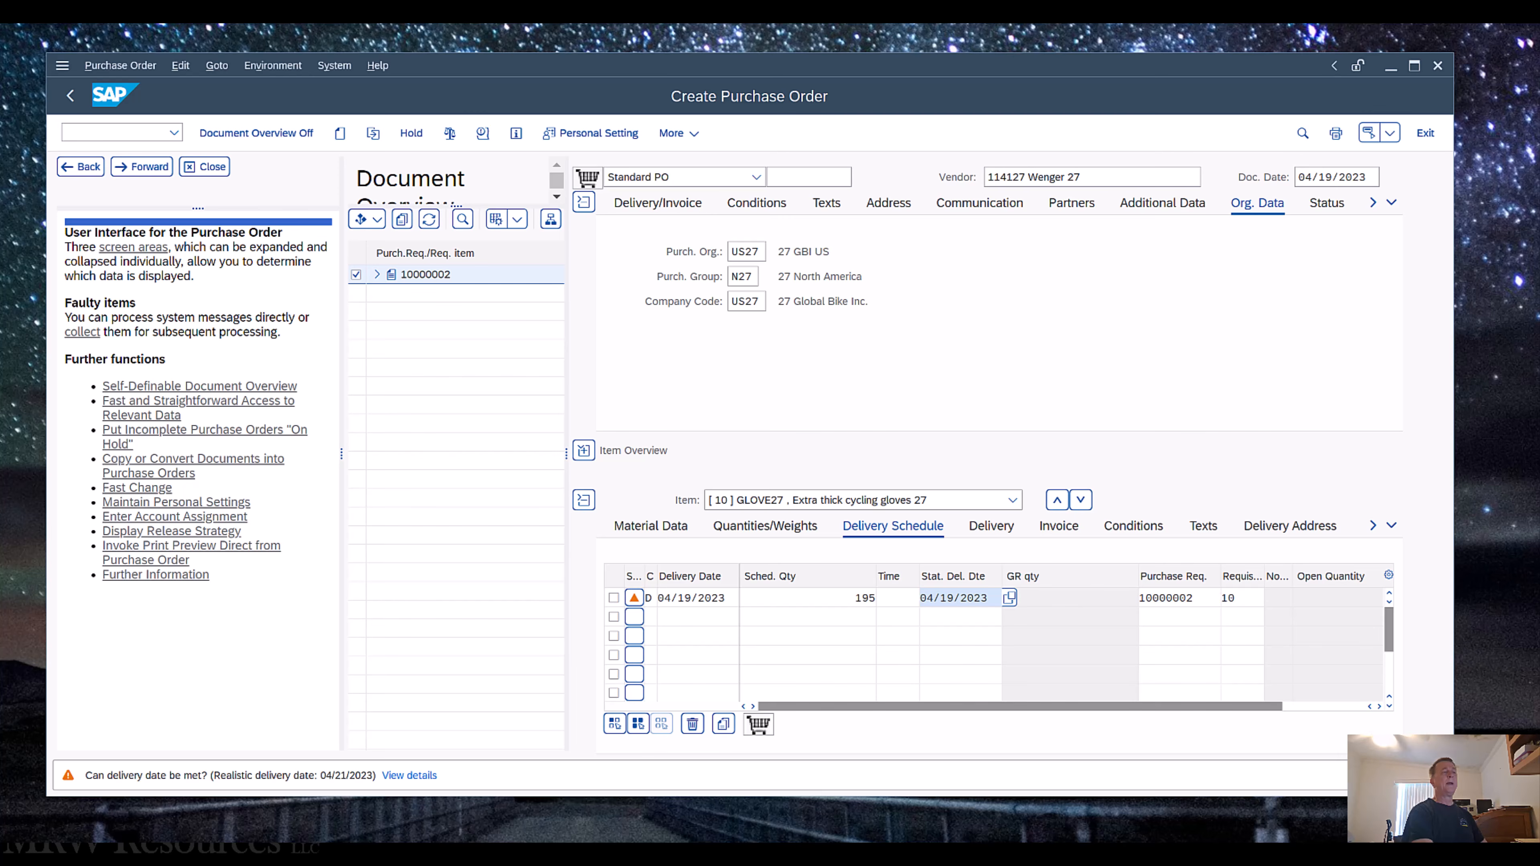
key(Return)
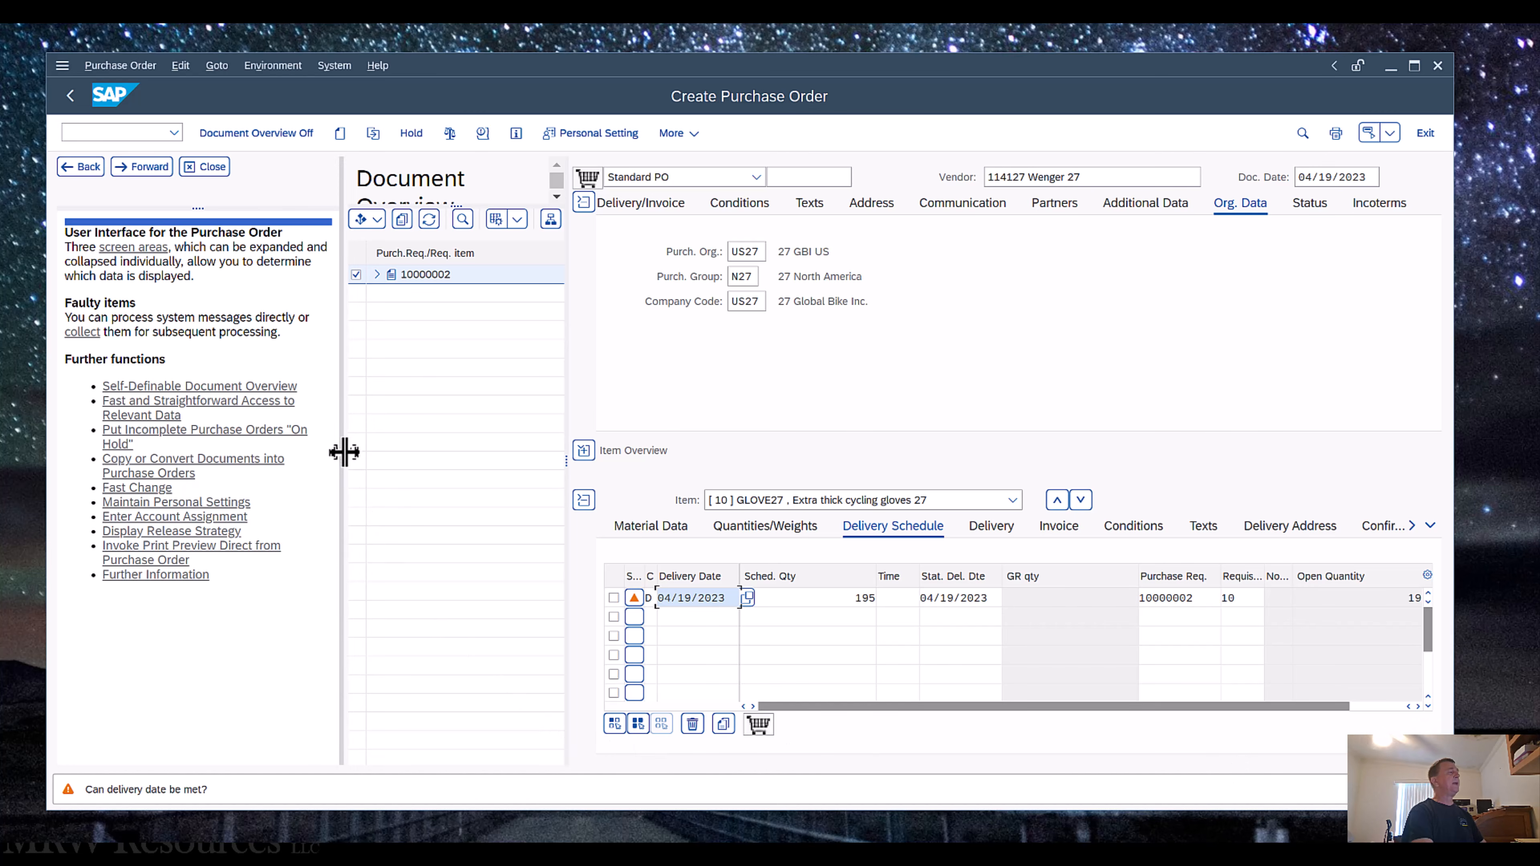
drag(340, 461, 326, 474)
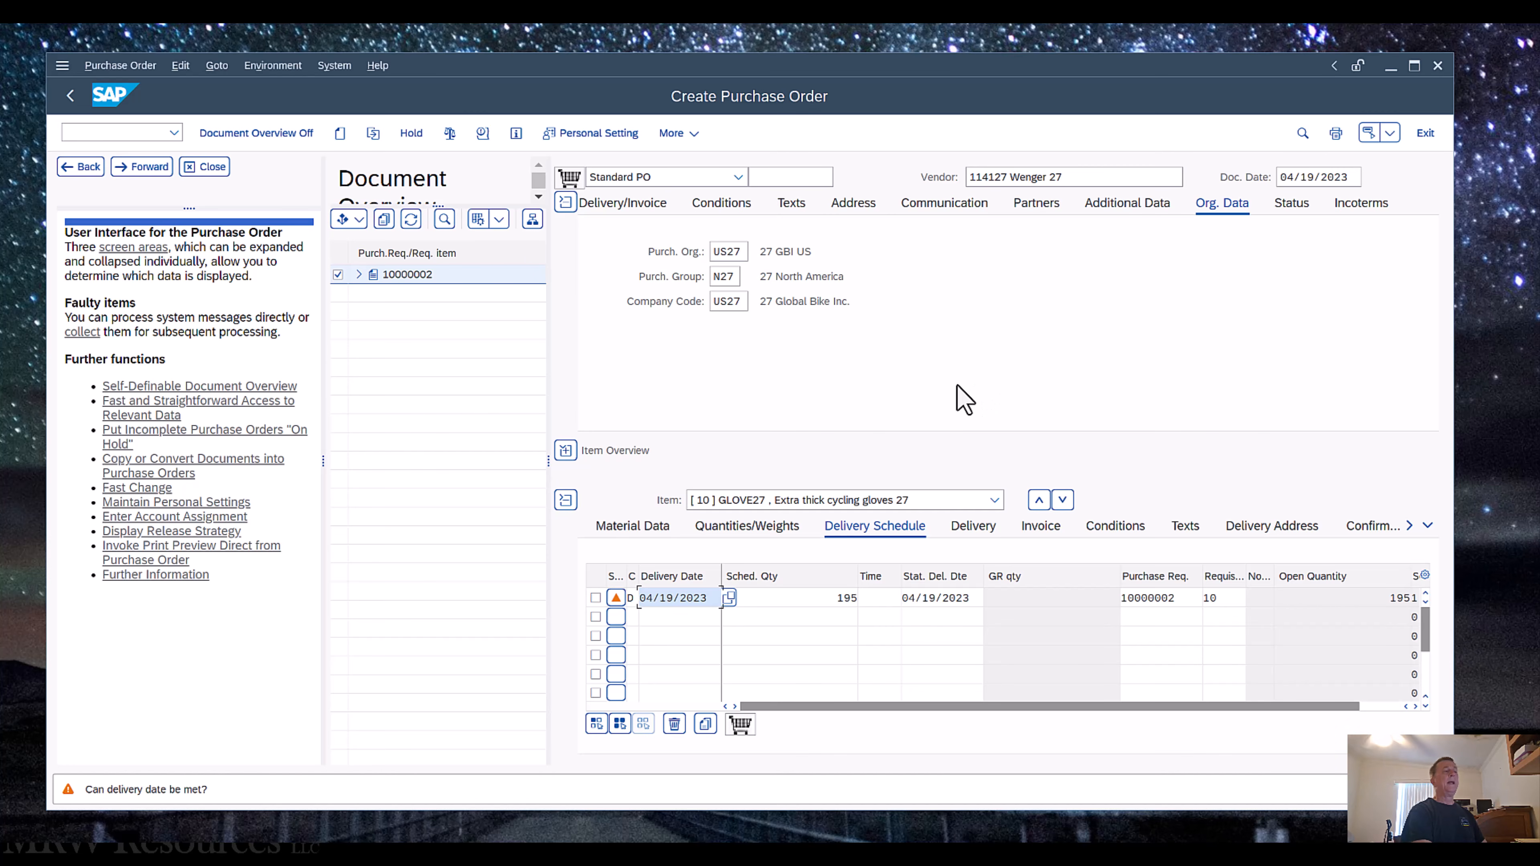
key(Return)
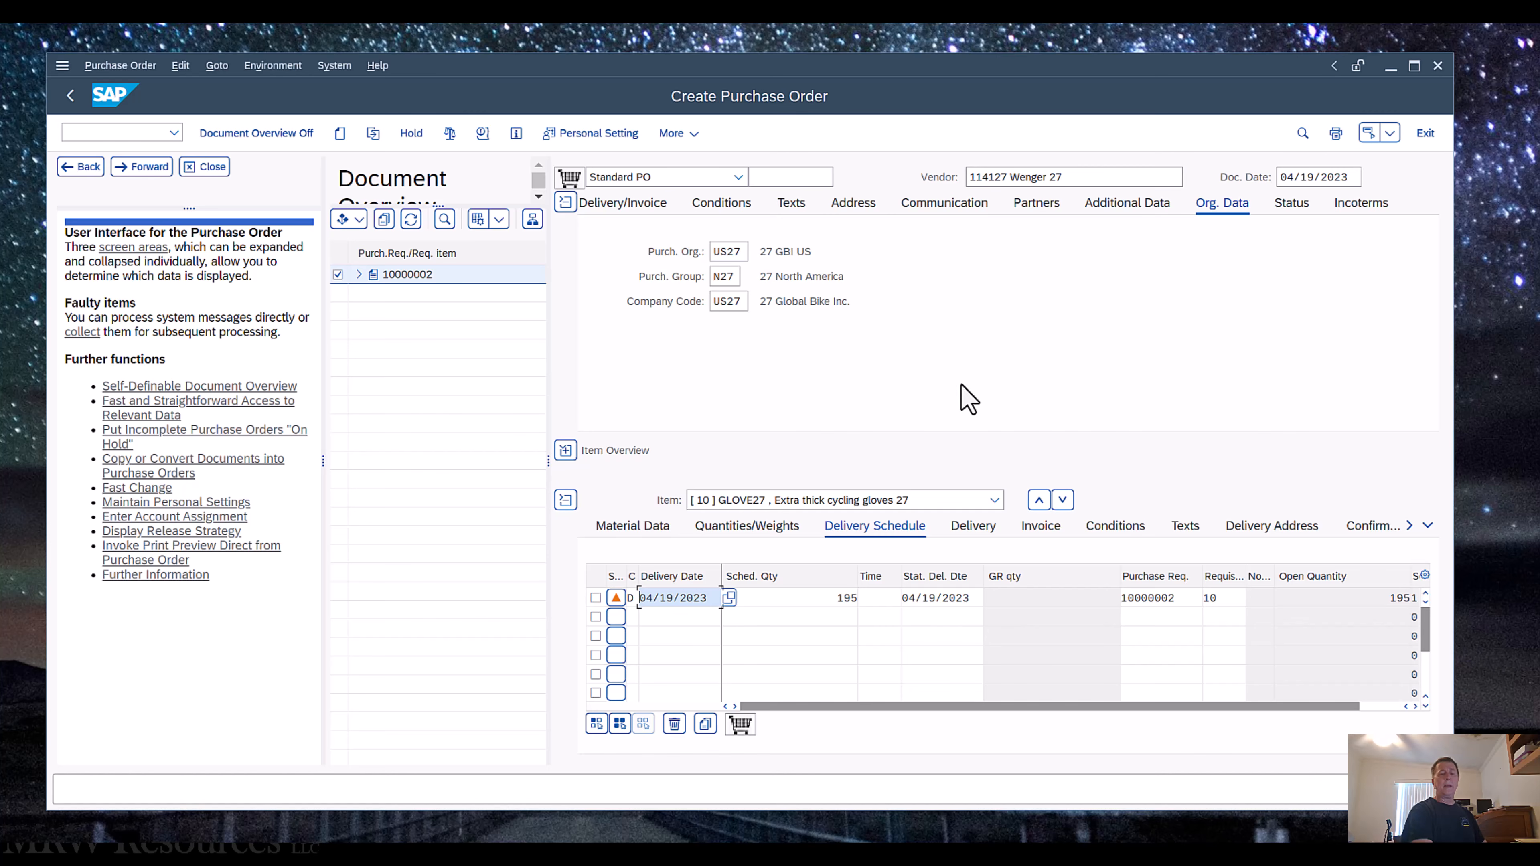
click(616, 599)
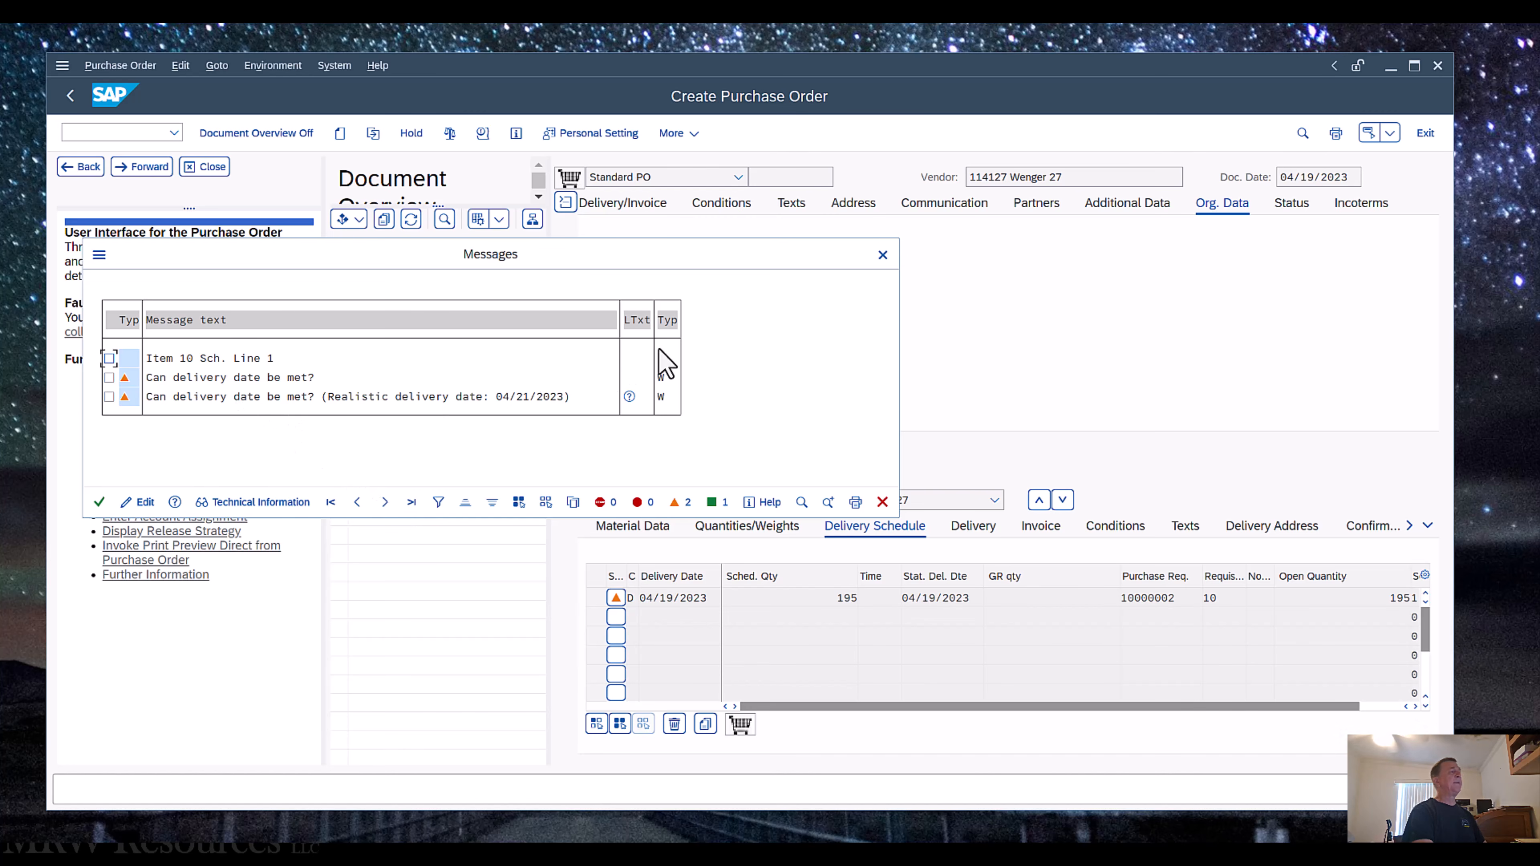
click(883, 255)
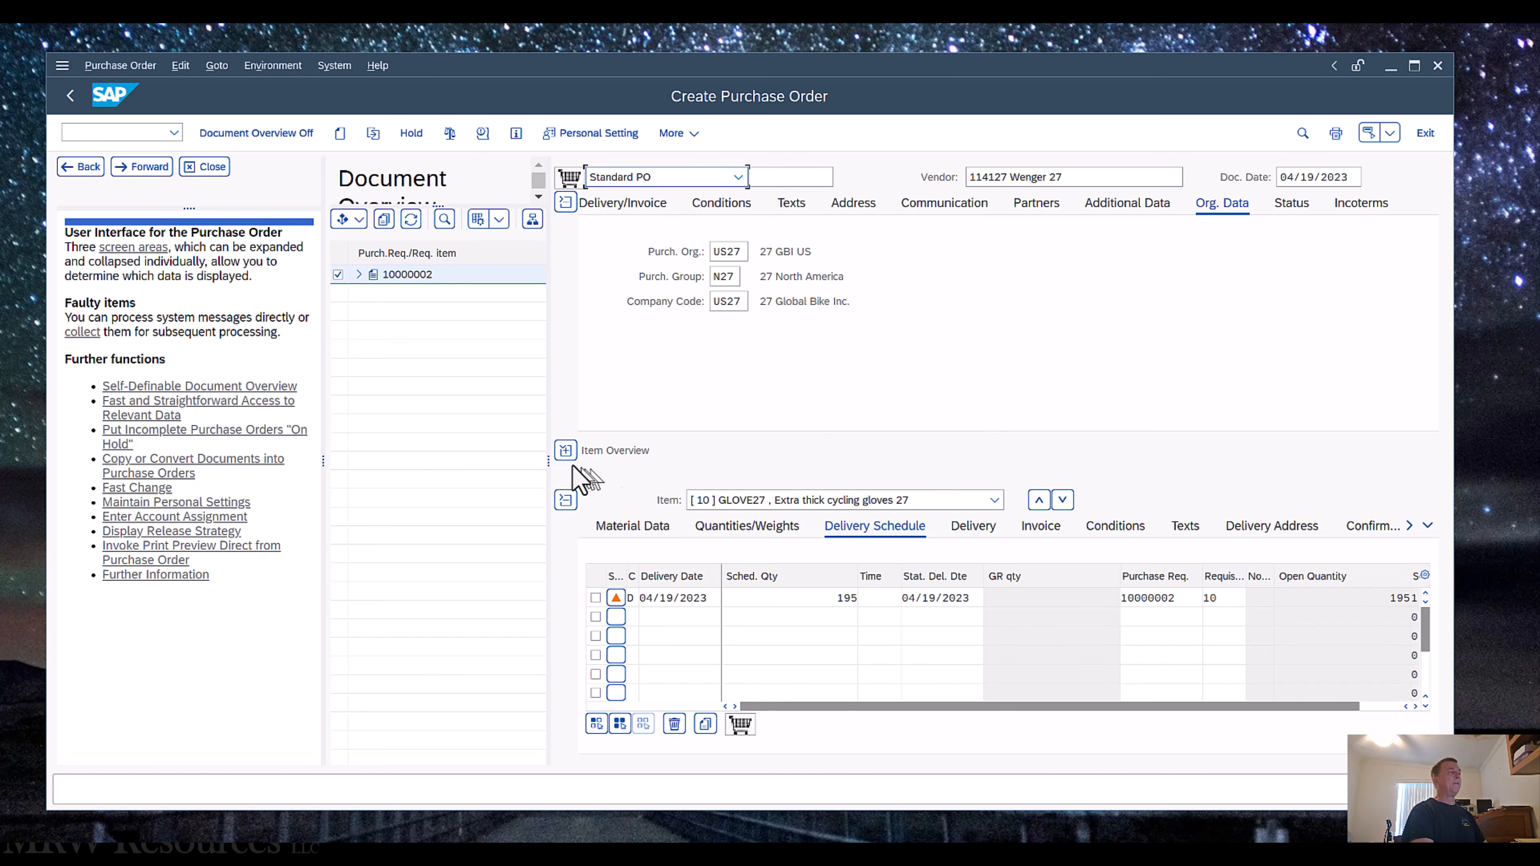
Expand the item overview to check the net price of GLOVE27, and save the purchase order
click(564, 450)
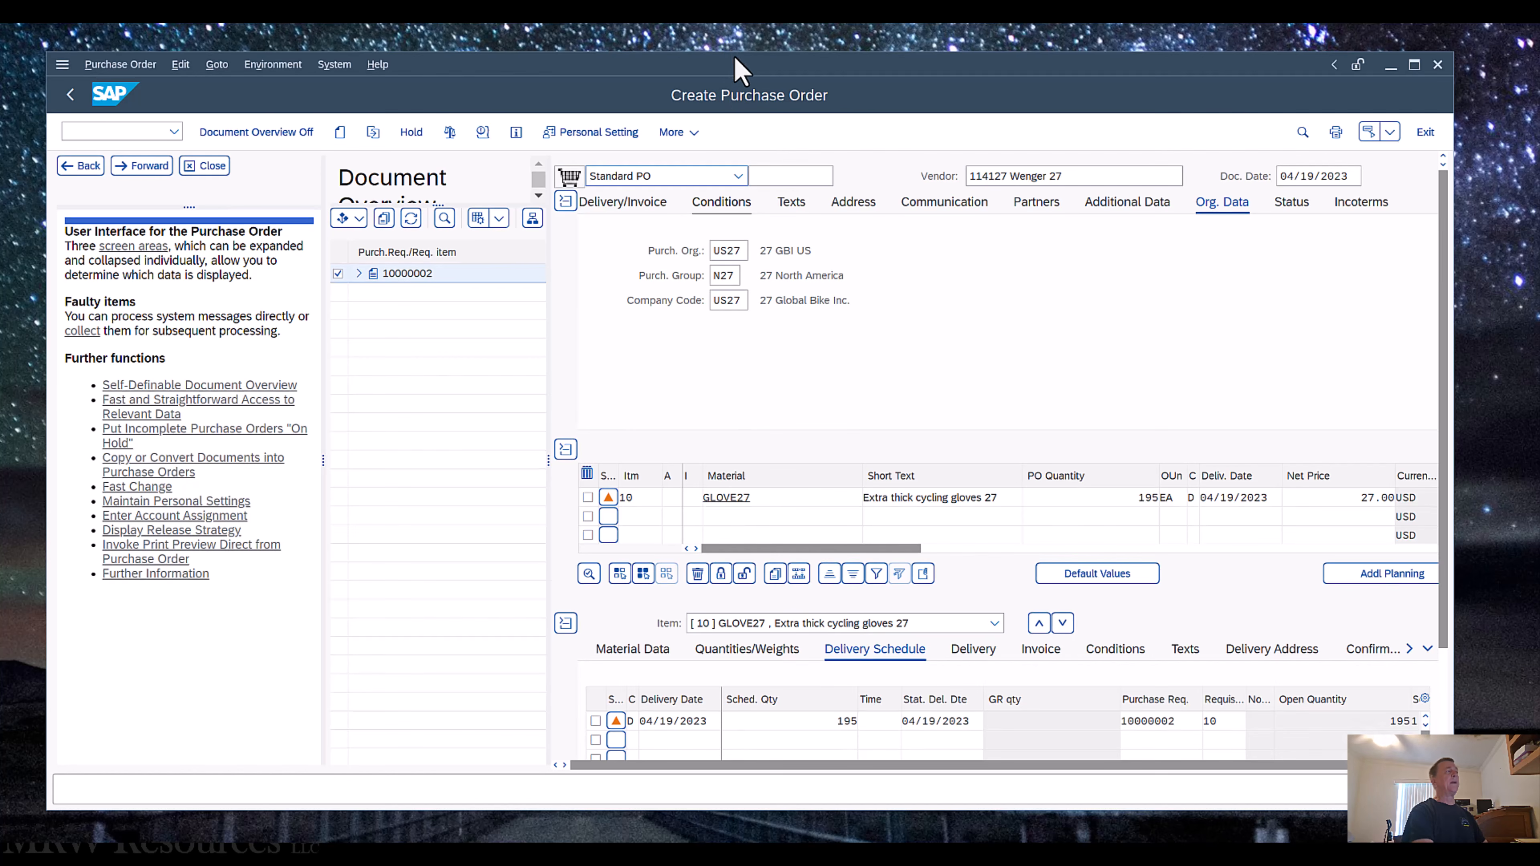
drag(734, 56, 731, 46)
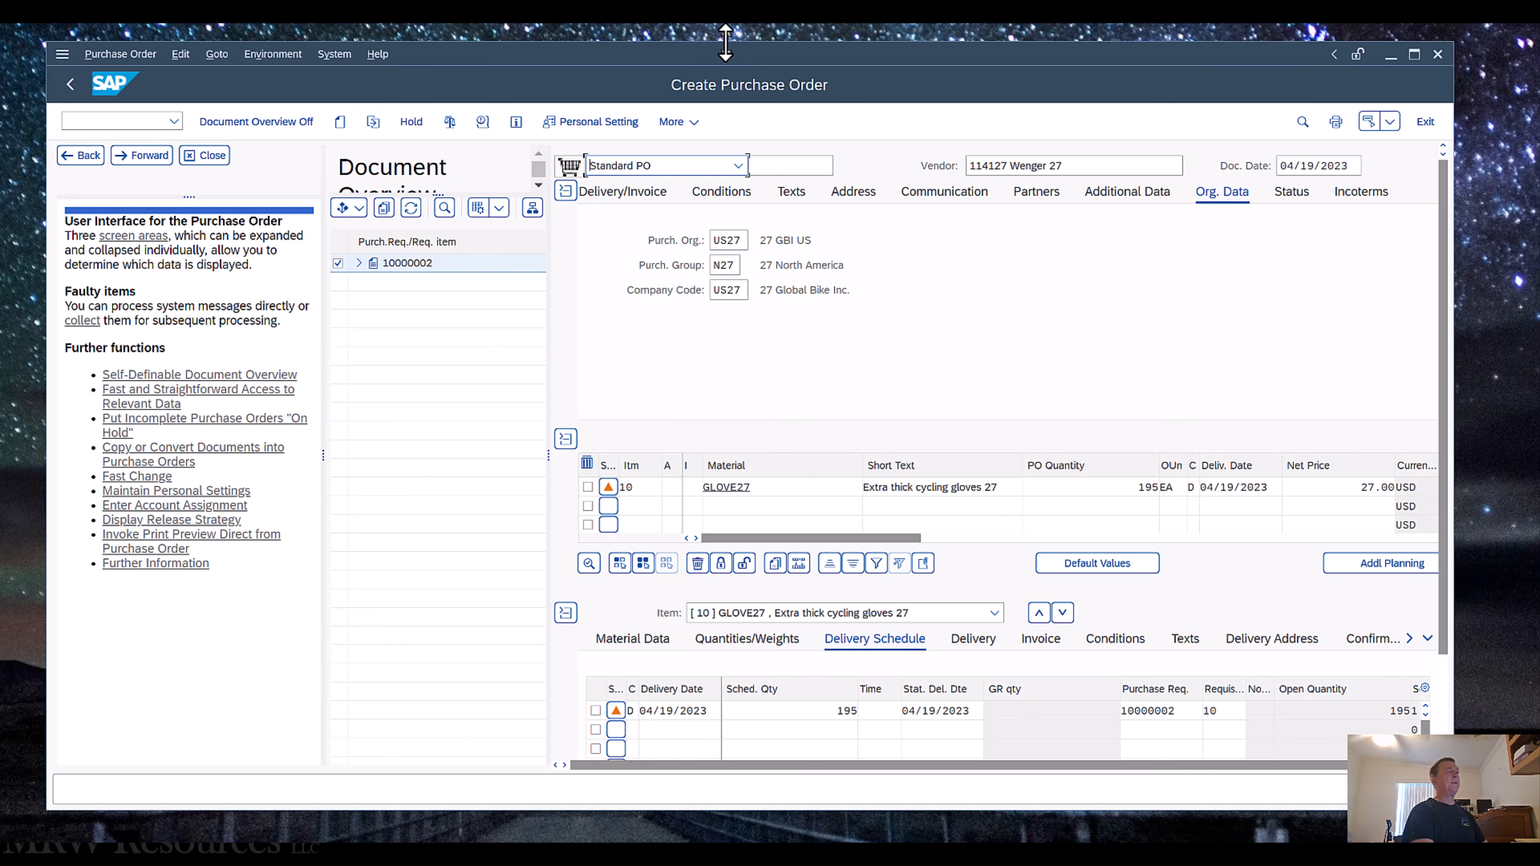
drag(728, 40, 727, 34)
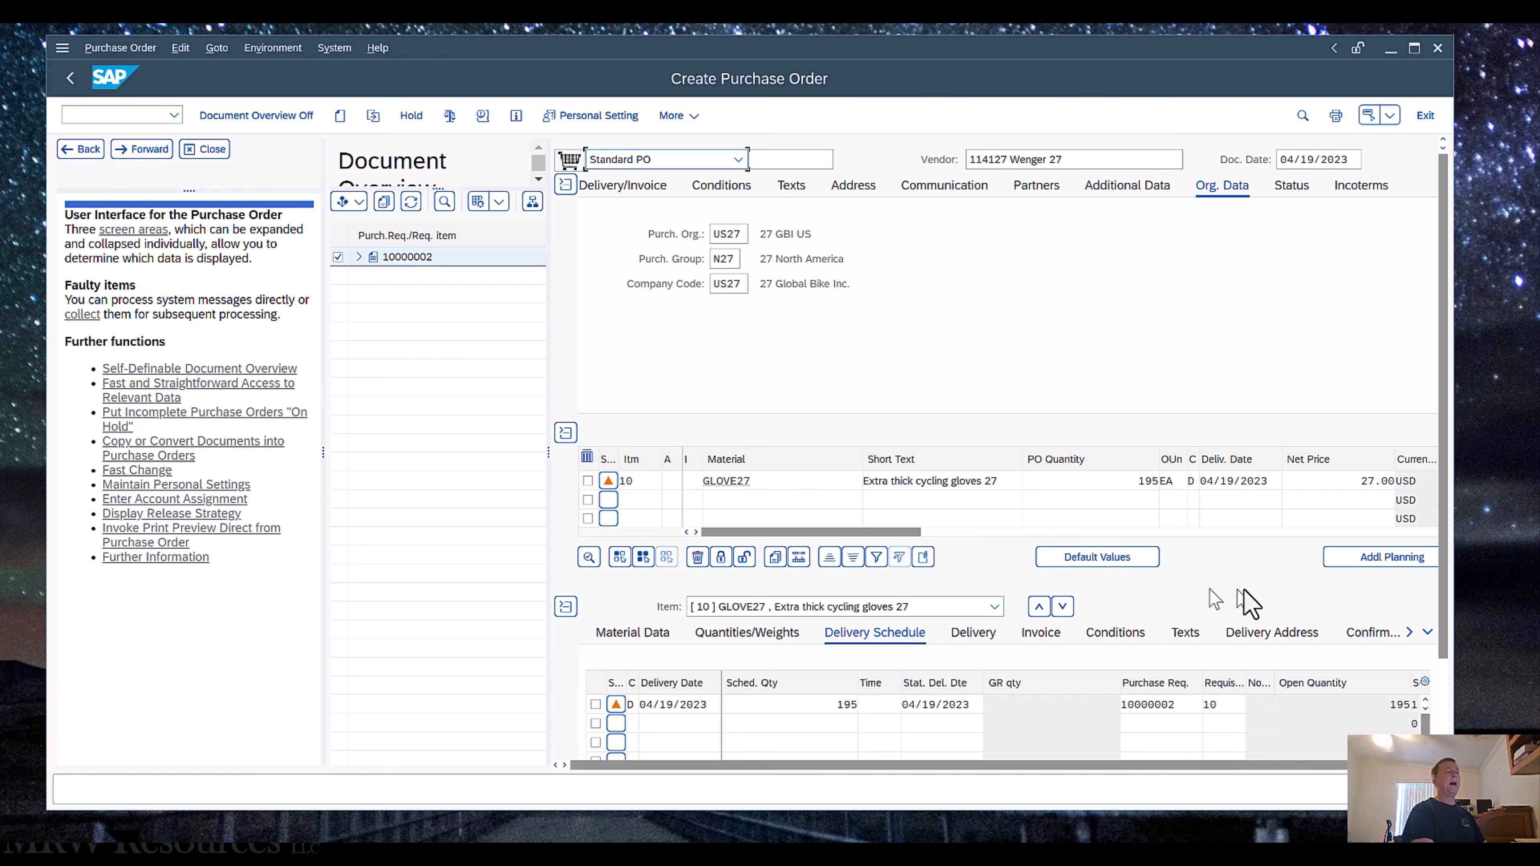
click(1334, 483)
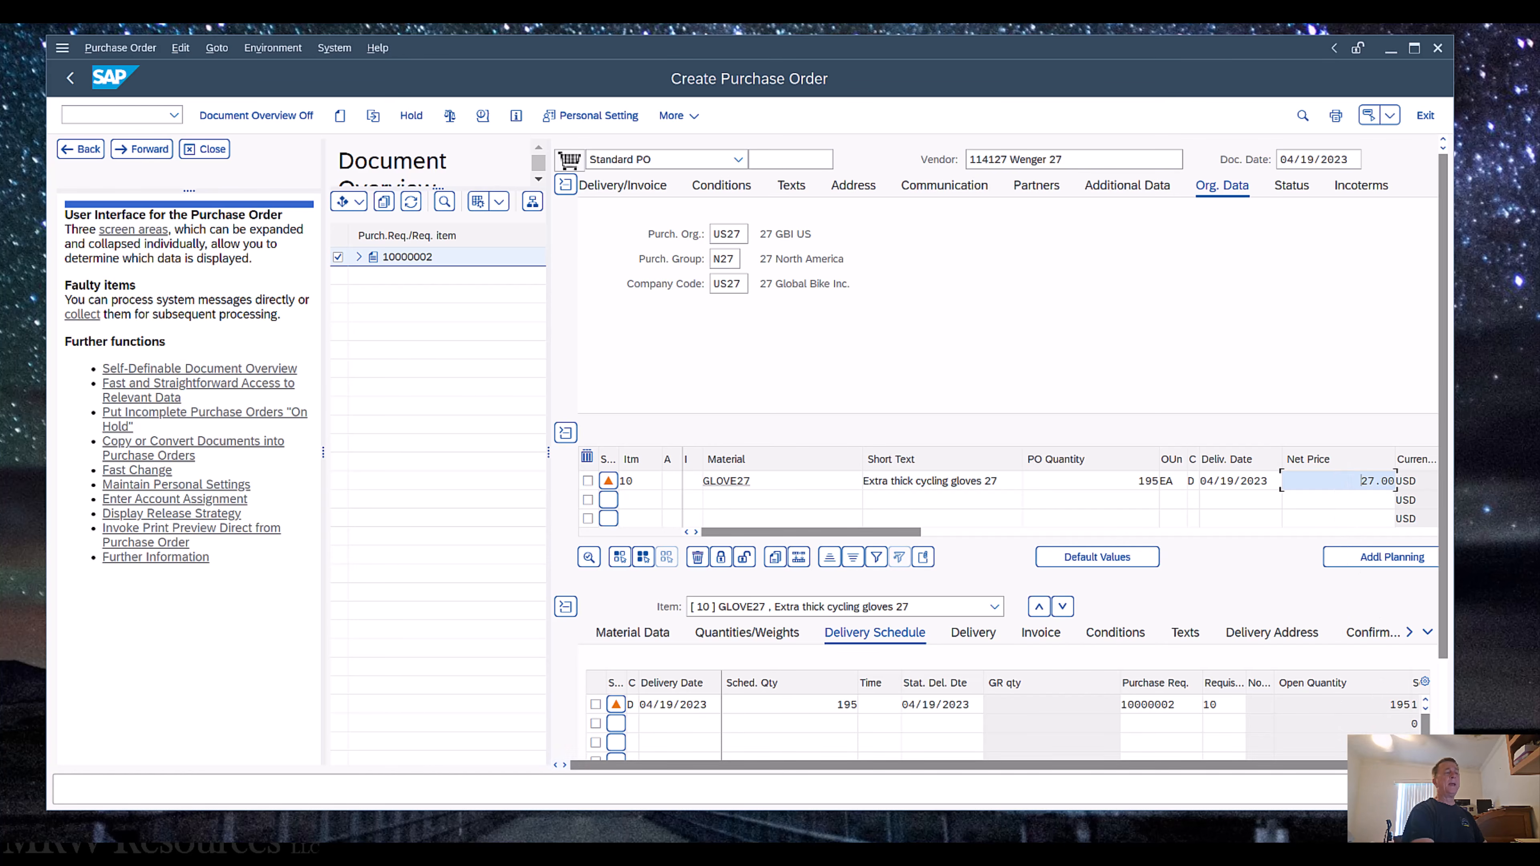
key(Return)
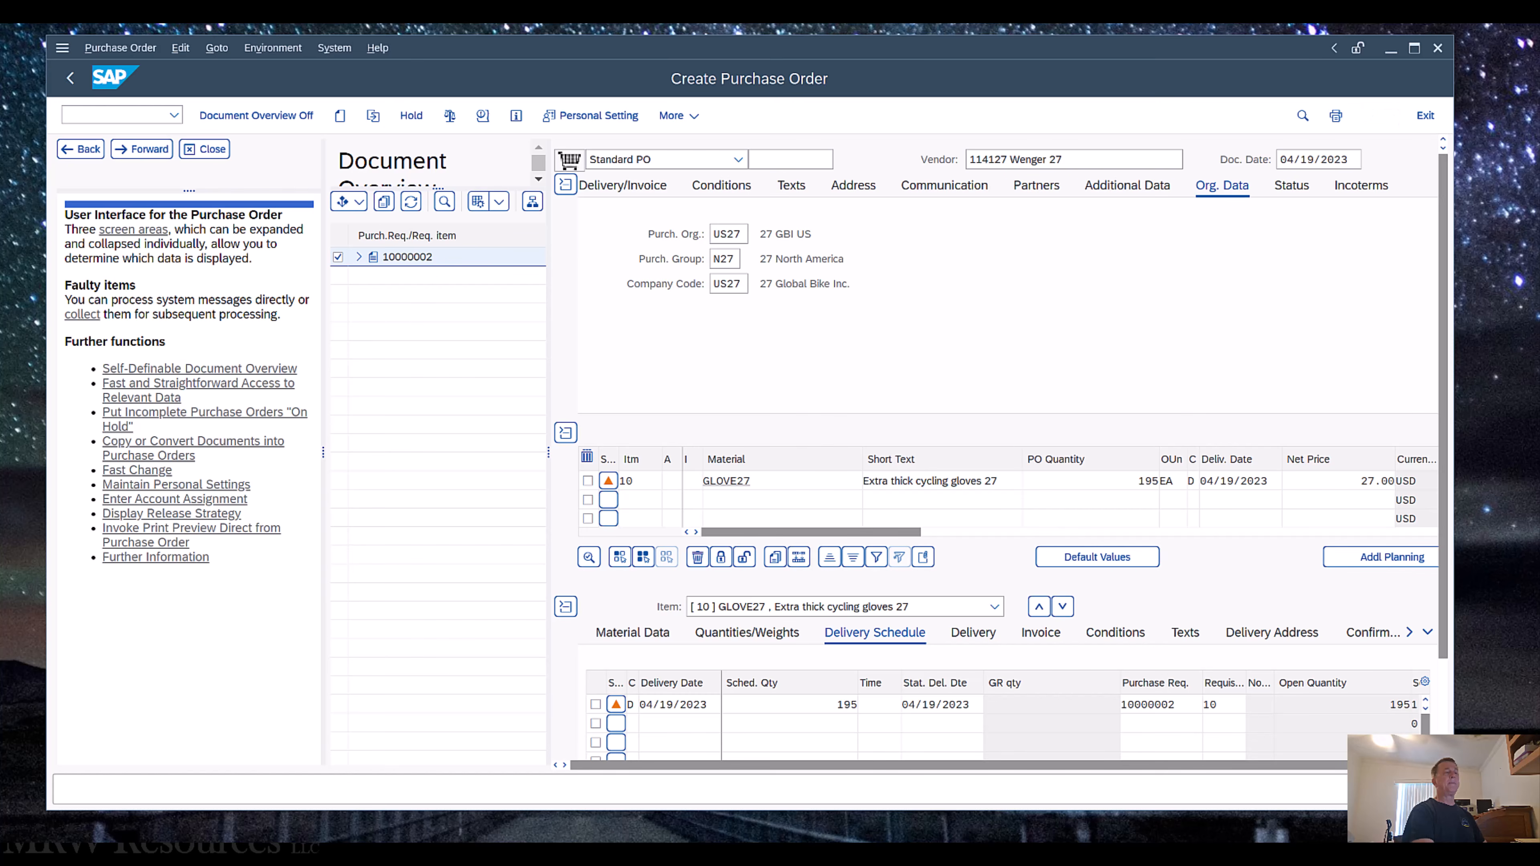
key(ctrl+s)
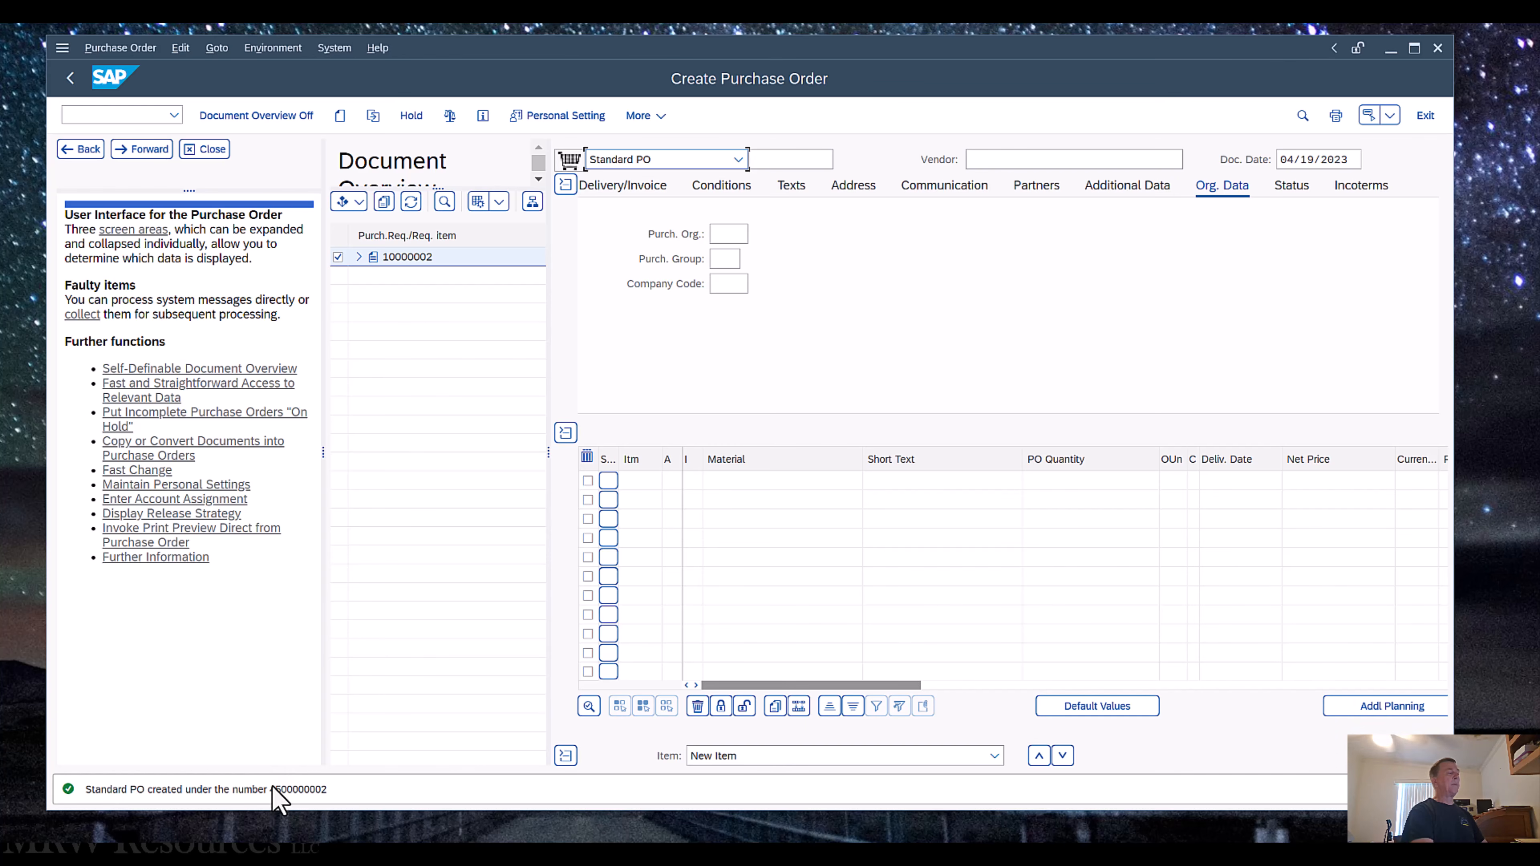
View the details of the purchase order's creation message and return to the SAP Easy Access menu
double_click(279, 796)
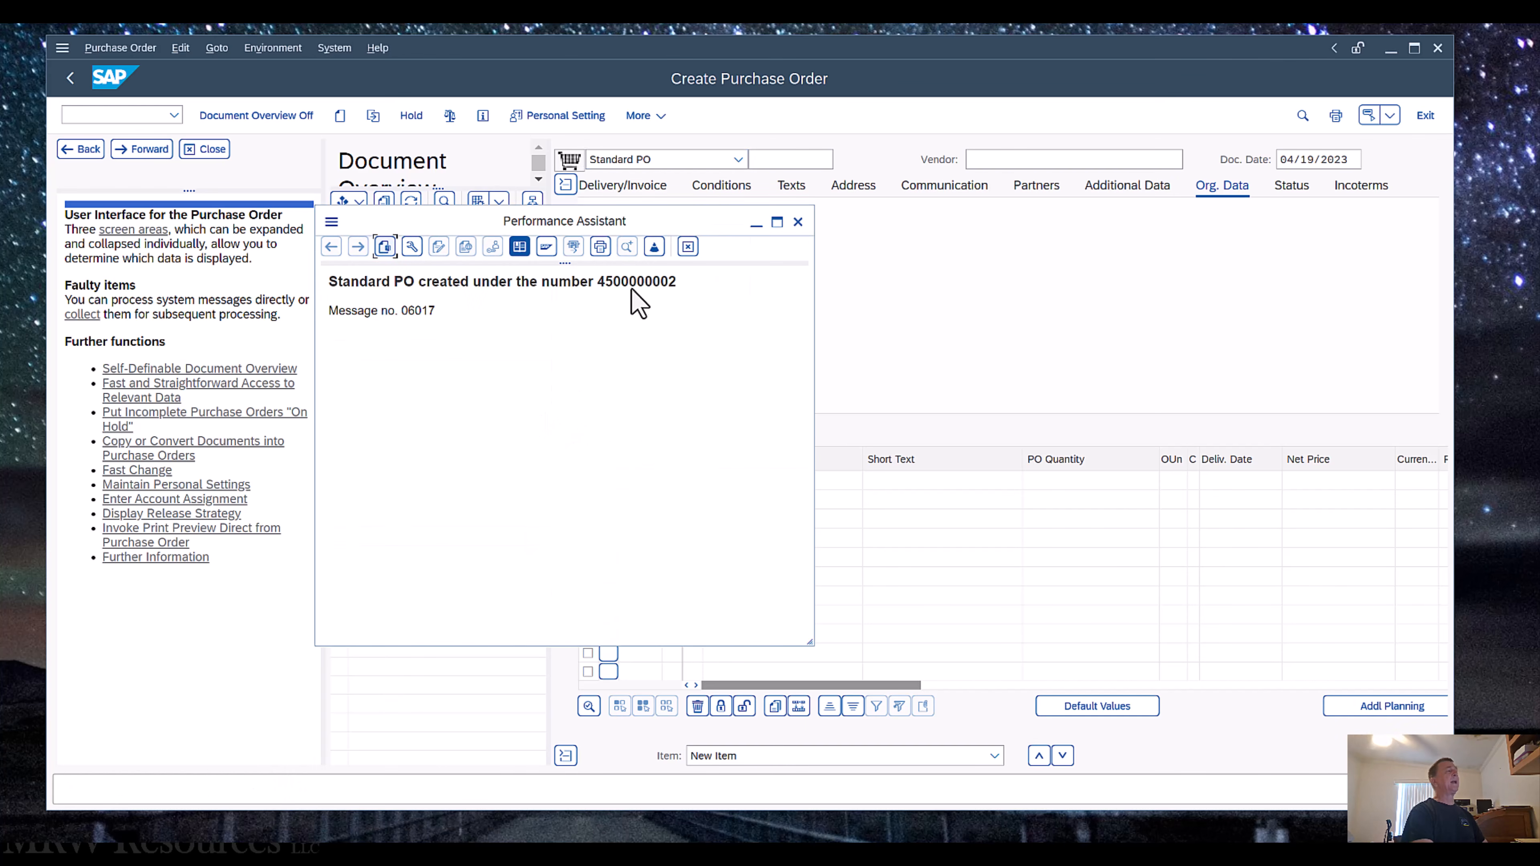
key(Escape)
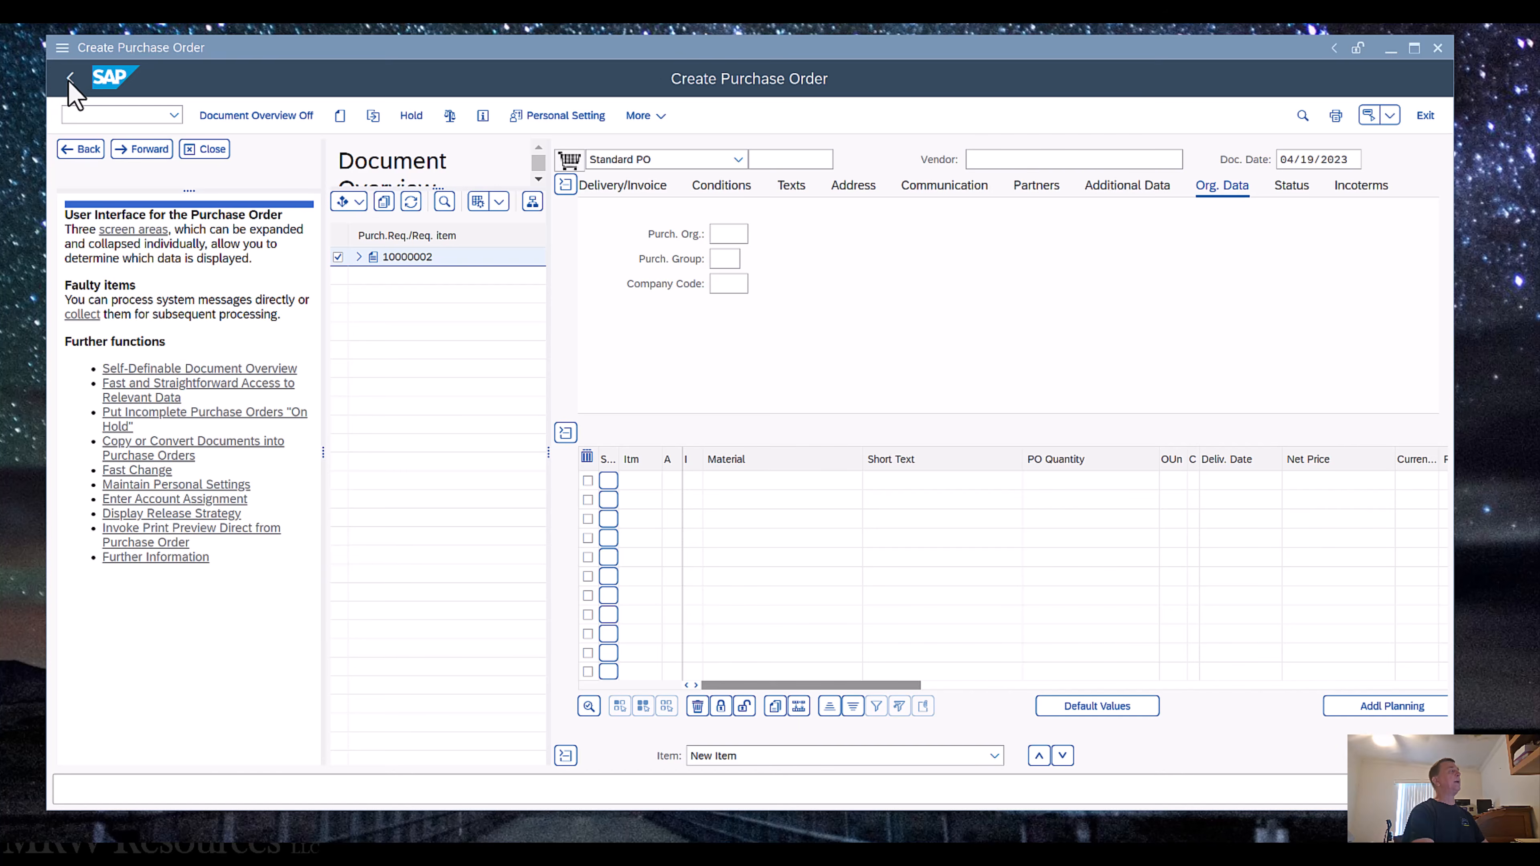
mouse_move(72, 60)
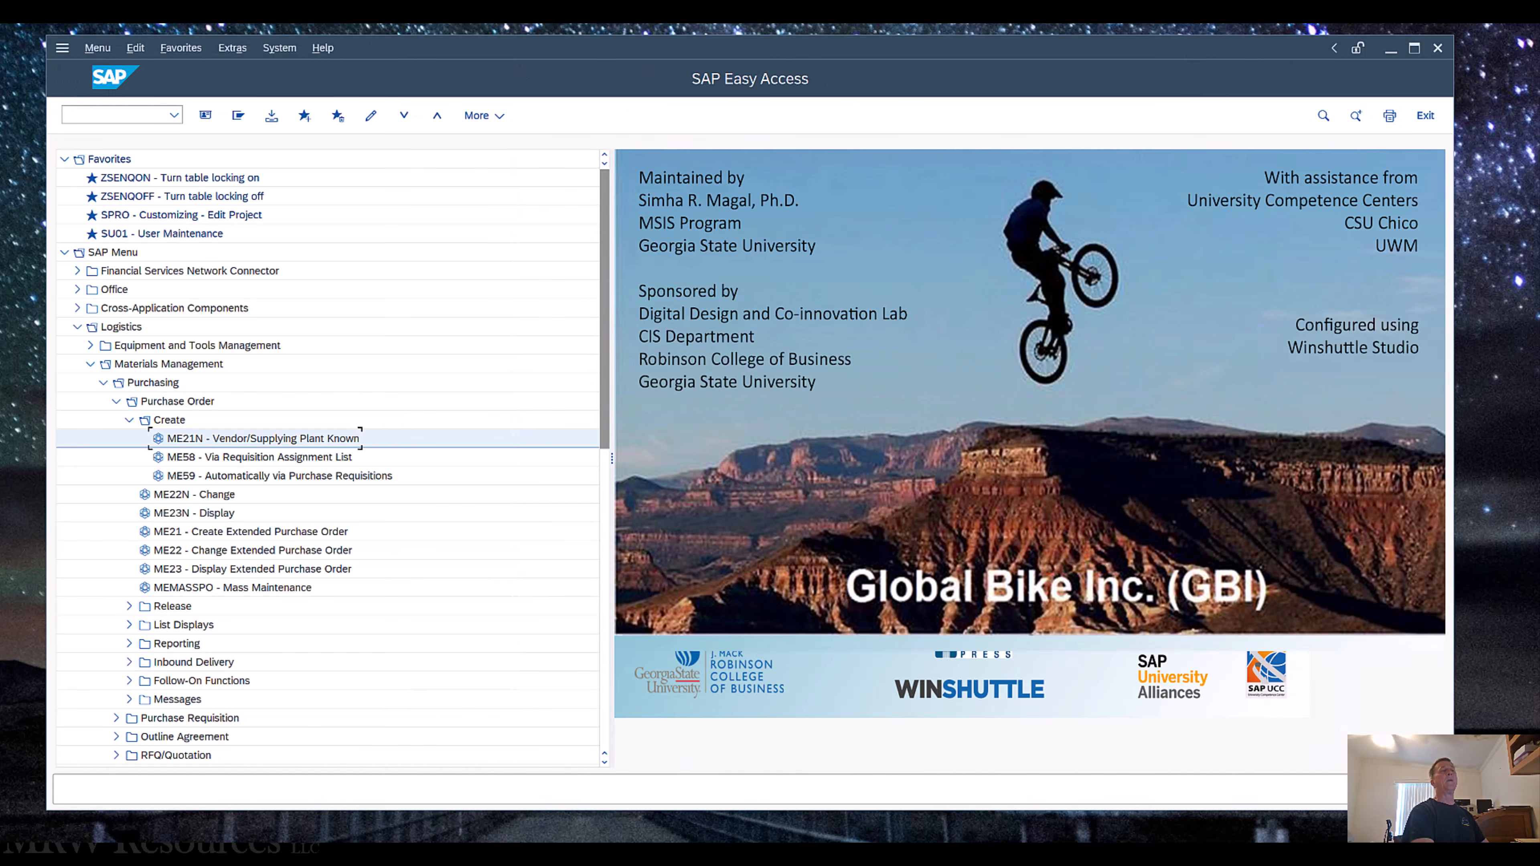